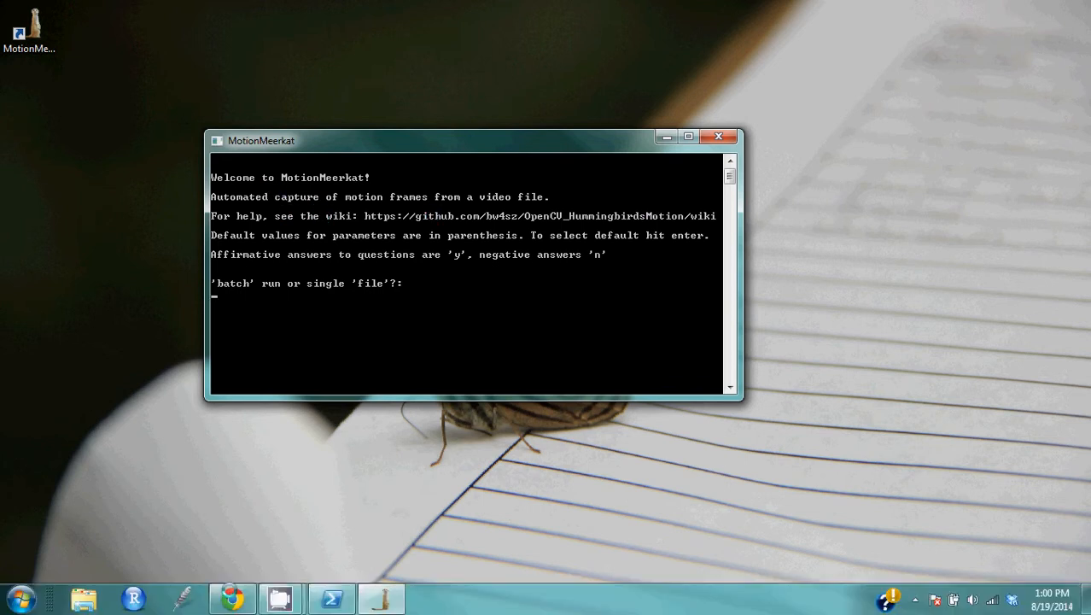
Step: Switch to Chrome and skim the Home page of the MotionMeerkat GitHub wiki
{"action": "left_click", "coordinate": [238, 600]}
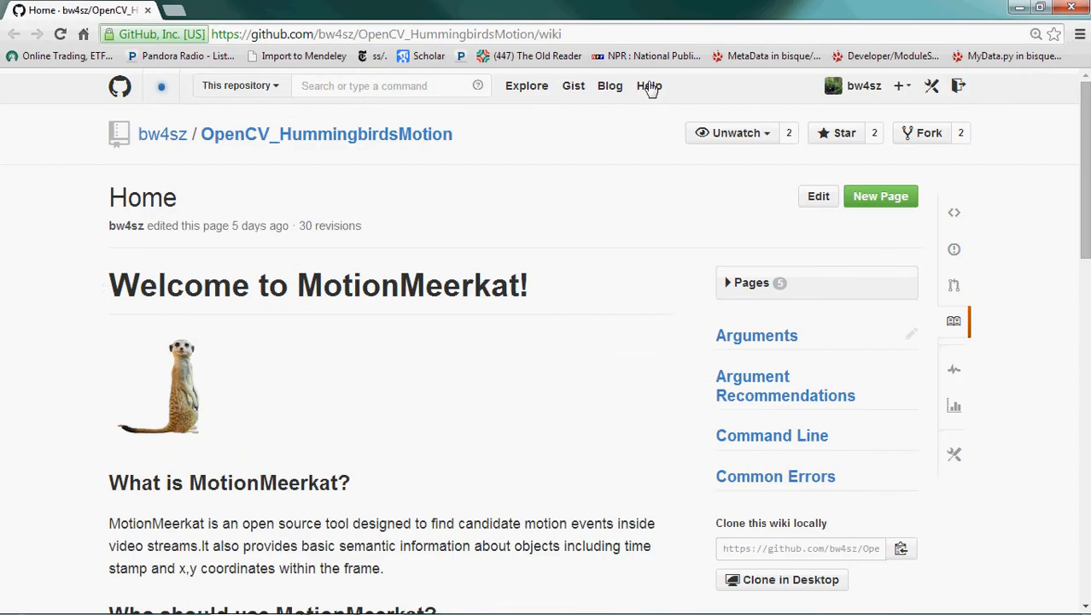
{"action": "scroll", "coordinate": [624, 303], "scroll_direction": "down", "scroll_amount": 10}
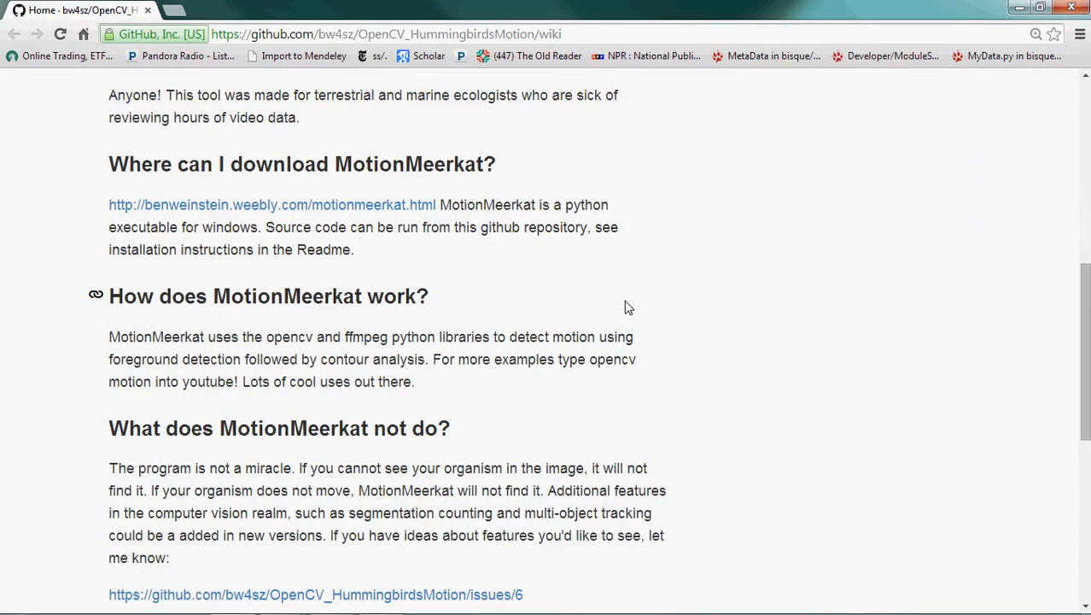
{"action": "scroll", "coordinate": [628, 310], "scroll_direction": "down", "scroll_amount": 6}
{"action": "scroll", "coordinate": [629, 313], "scroll_direction": "up", "scroll_amount": 15}
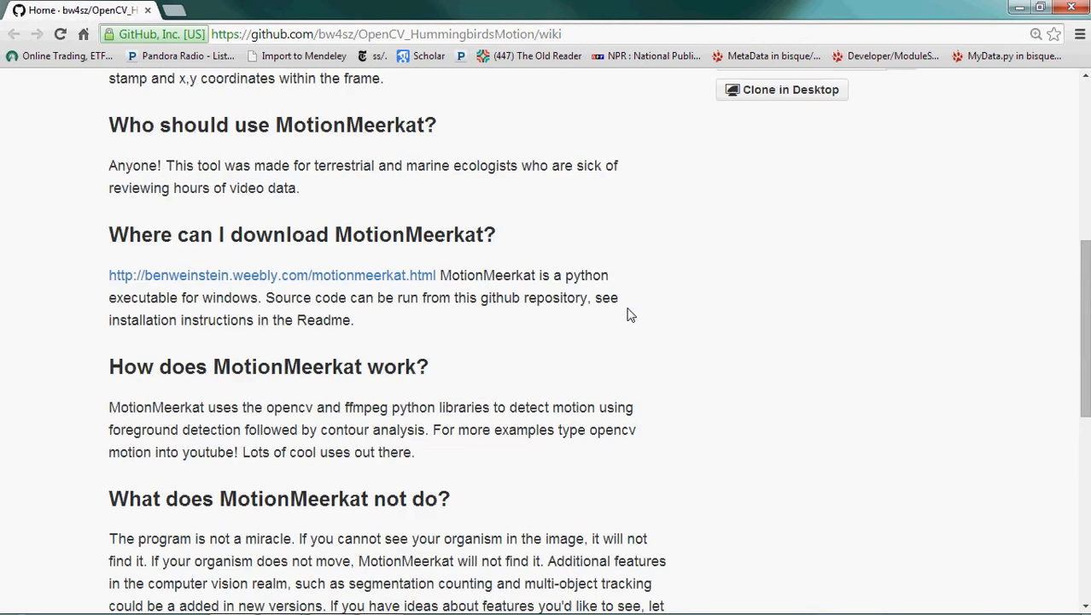
Step: Open the wiki's Arguments page and review the parameter descriptions and their defaults, including the file destination folder
{"action": "left_click", "coordinate": [747, 246]}
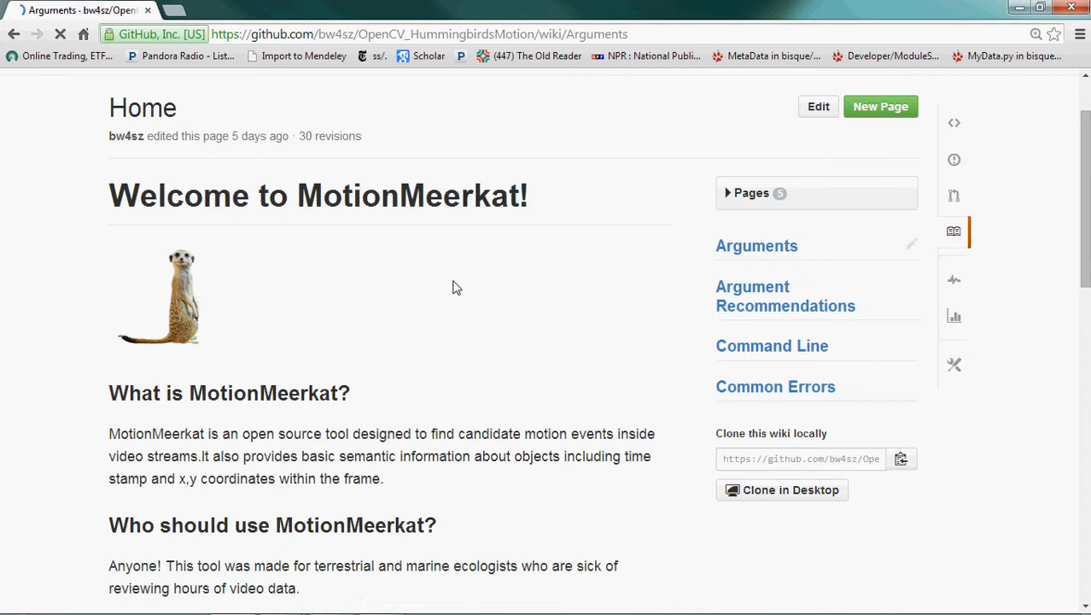
{"action": "scroll", "coordinate": [478, 299], "scroll_direction": "down", "scroll_amount": 4}
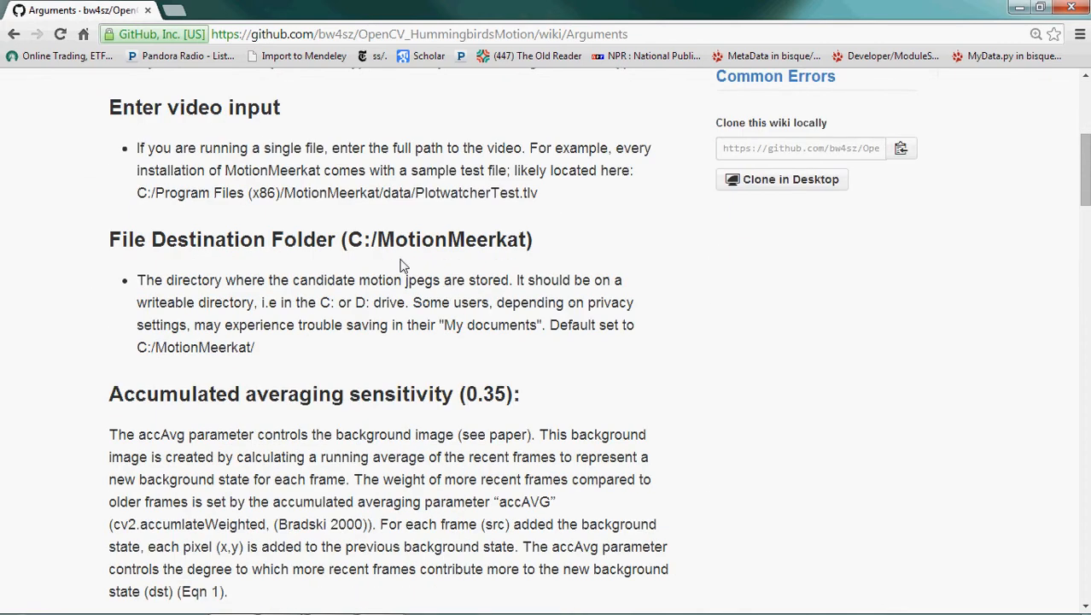
{"action": "left_click_drag", "start_coordinate": [347, 240], "coordinate": [440, 241]}
{"action": "scroll", "coordinate": [468, 295], "scroll_direction": "down", "scroll_amount": 15}
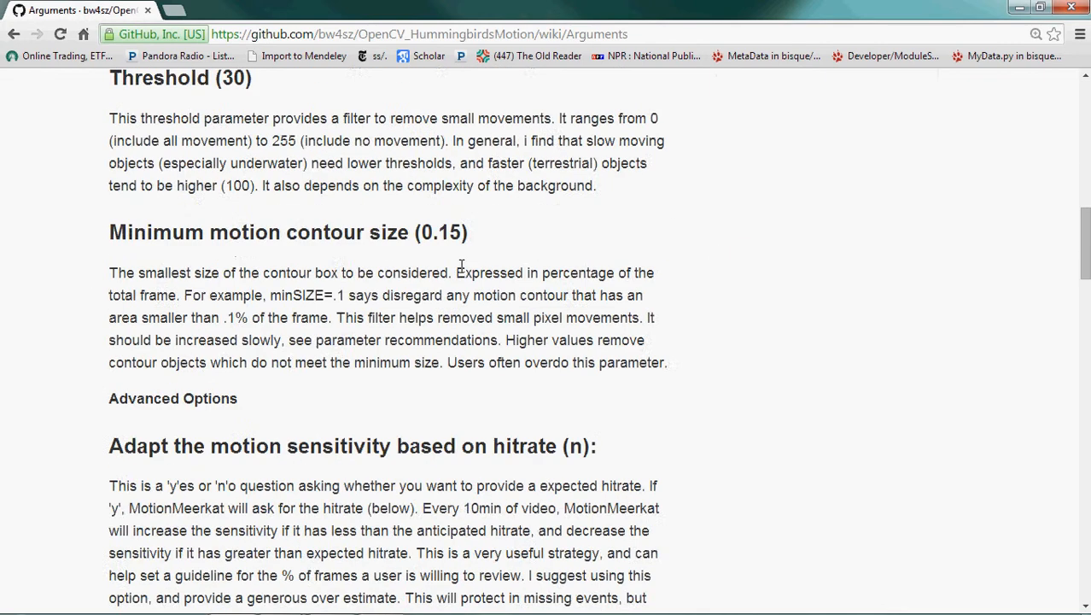
{"action": "scroll", "coordinate": [468, 294], "scroll_direction": "down", "scroll_amount": 8}
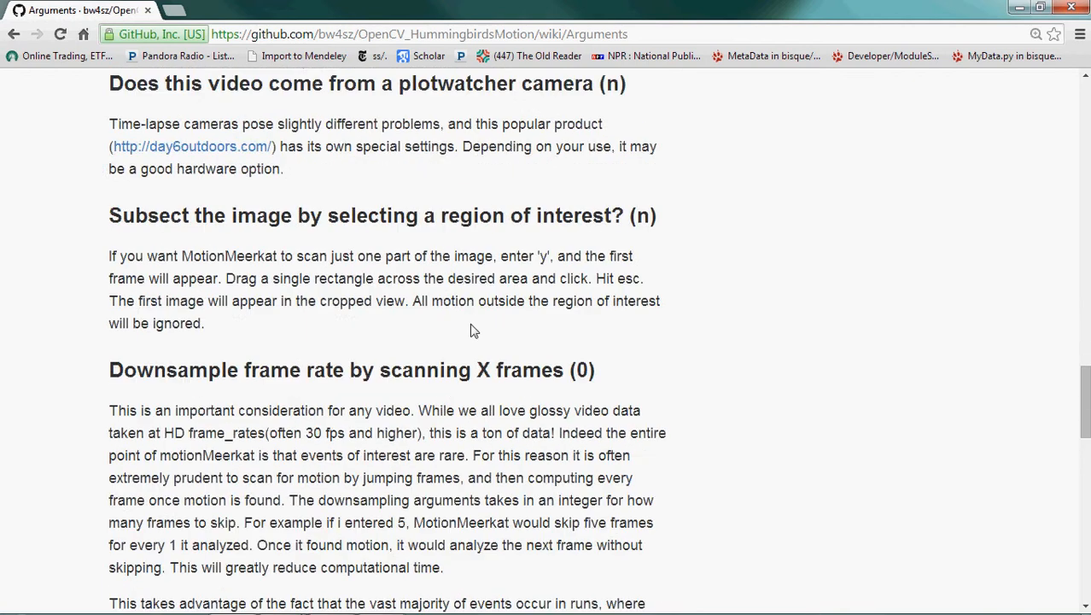
{"action": "scroll", "coordinate": [471, 316], "scroll_direction": "up", "scroll_amount": 13}
{"action": "scroll", "coordinate": [469, 331], "scroll_direction": "up", "scroll_amount": 12}
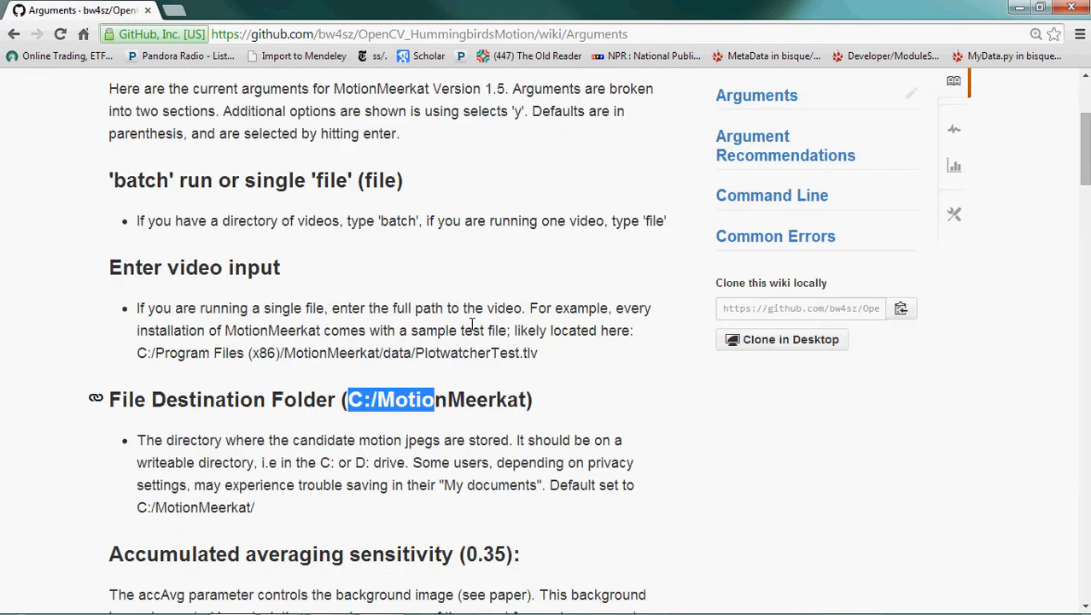
Step: Open the wiki's Command Line page and read how to run MotionMeerkat from the command line
{"action": "left_click", "coordinate": [782, 207]}
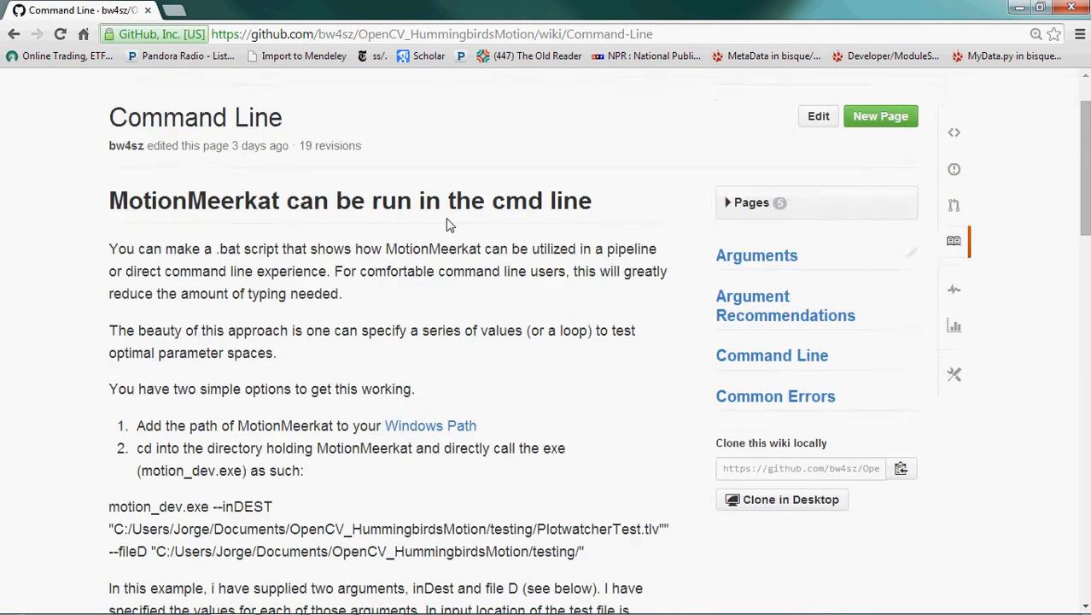
{"action": "scroll", "coordinate": [459, 254], "scroll_direction": "down", "scroll_amount": 5}
{"action": "scroll", "coordinate": [461, 256], "scroll_direction": "down", "scroll_amount": 10}
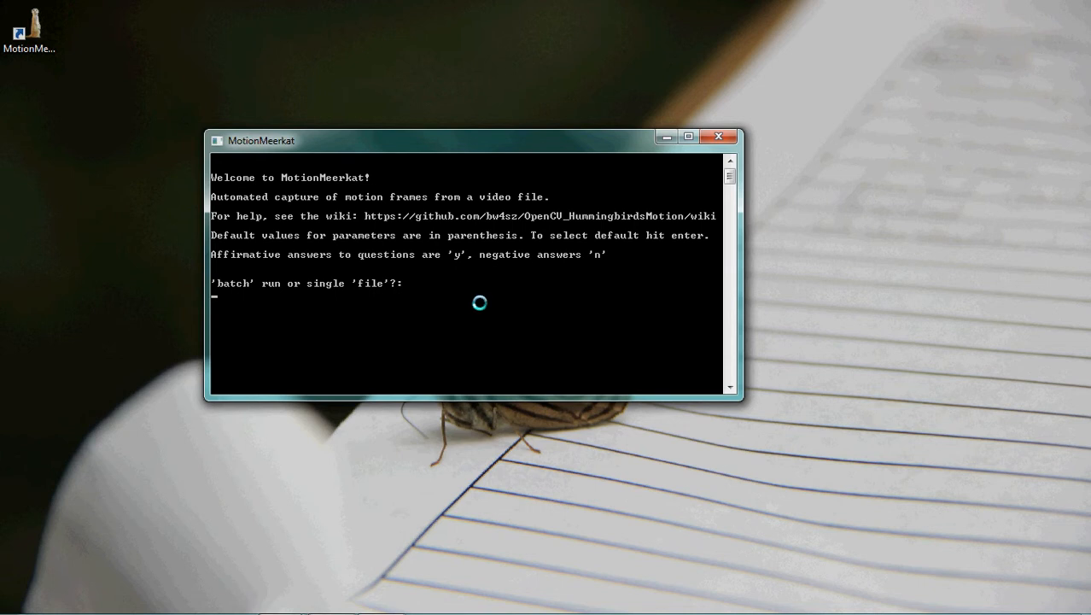
Step: Return to the MotionMeerkat console and answer the run type prompt with 'file'
{"action": "type", "text": "file"}
{"action": "key", "text": "Return"}
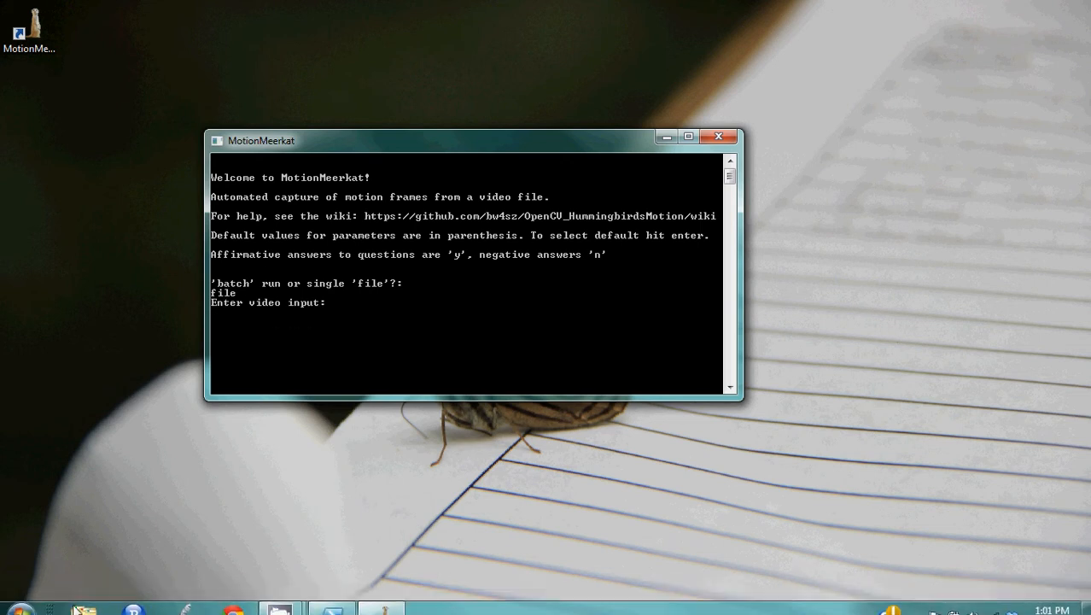
Step: Switch to Windows Explorer and browse to the folder C:\Program Files (x86)\MotionMeerkat
{"action": "left_click", "coordinate": [82, 600]}
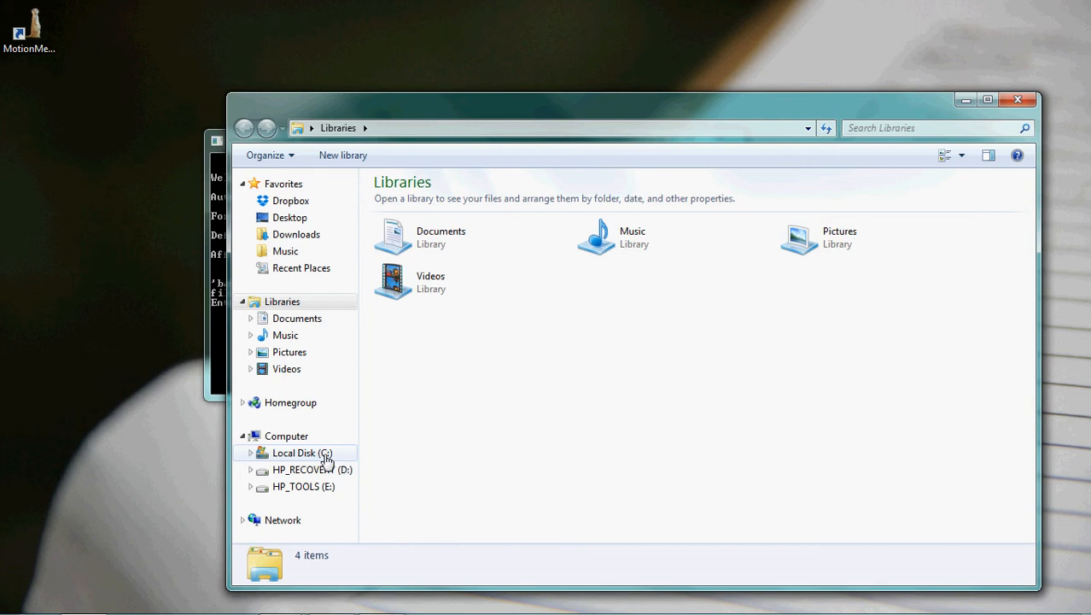
{"action": "left_click", "coordinate": [326, 459]}
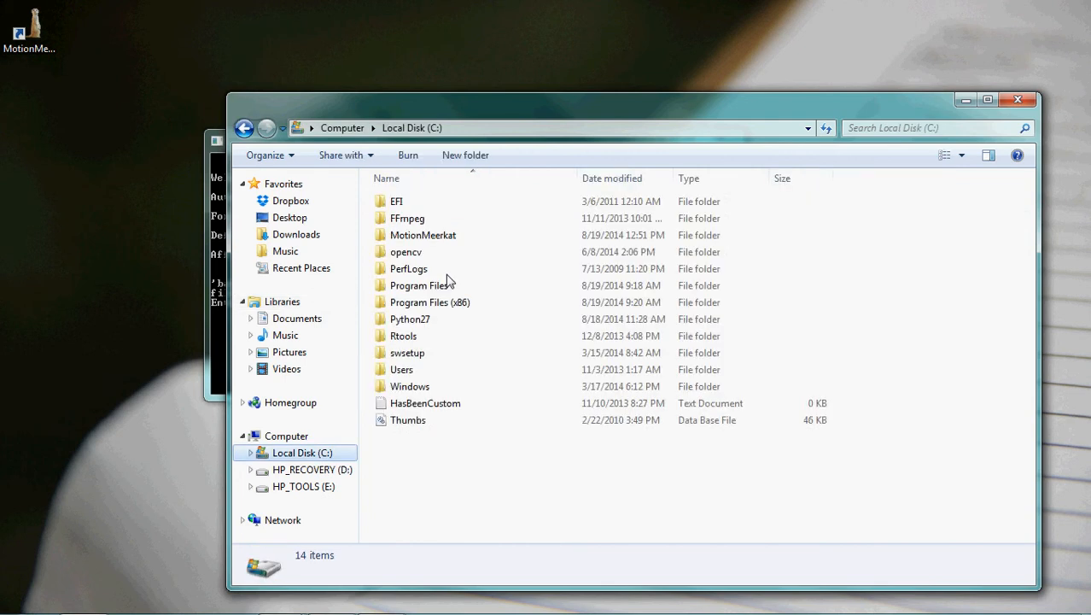
{"action": "double_click", "coordinate": [455, 302]}
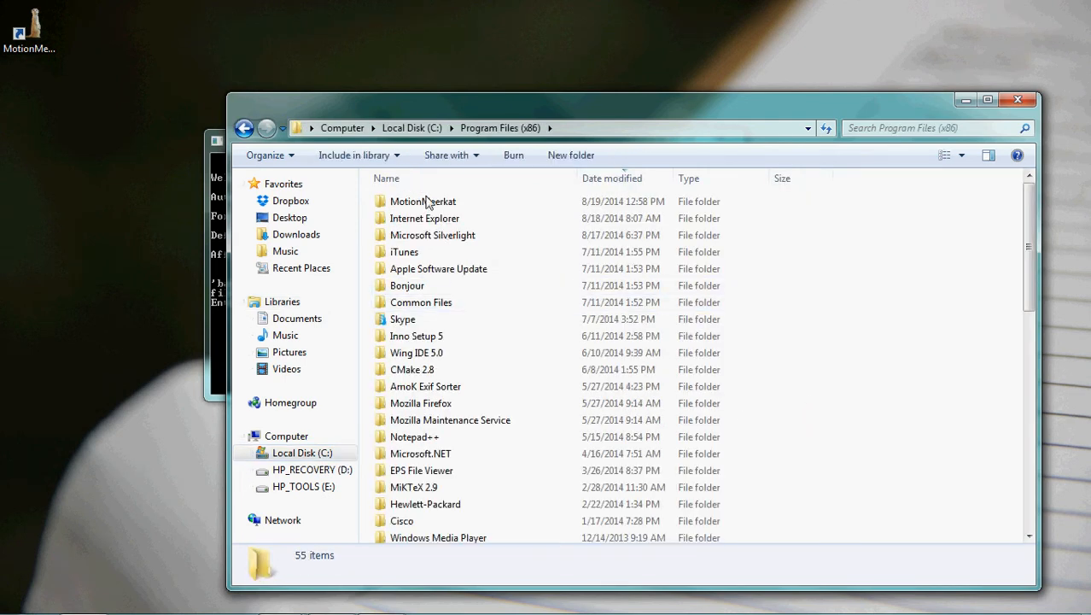
{"action": "left_click", "coordinate": [428, 203]}
{"action": "double_click", "coordinate": [428, 203]}
{"action": "scroll", "coordinate": [454, 423], "scroll_direction": "down", "scroll_amount": 3}
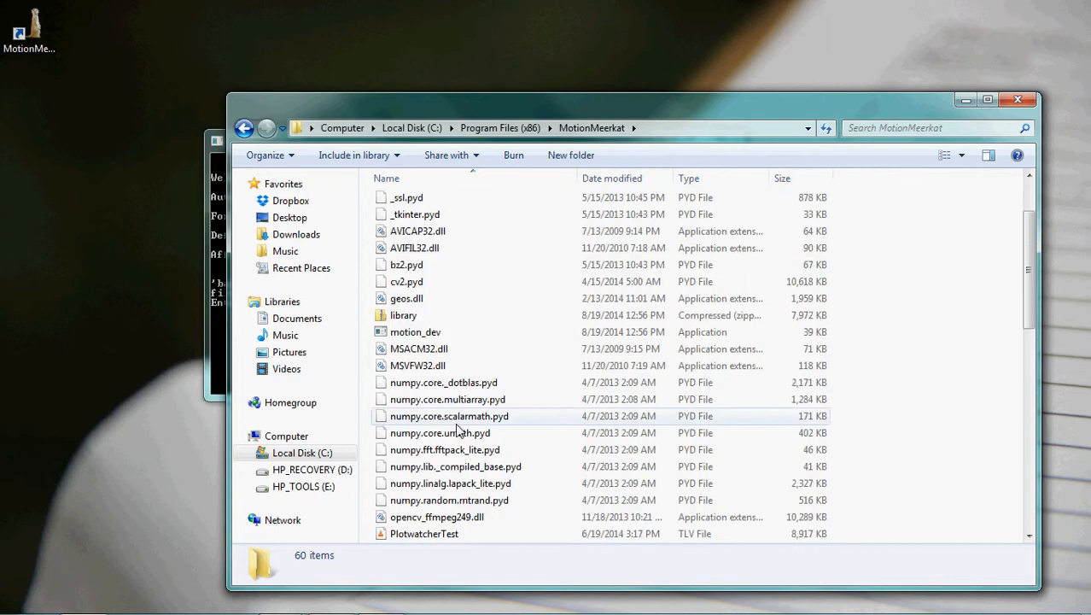
Step: Preview the PlotwatcherTest sample video in VLC media player and close the player
{"action": "left_click", "coordinate": [461, 484]}
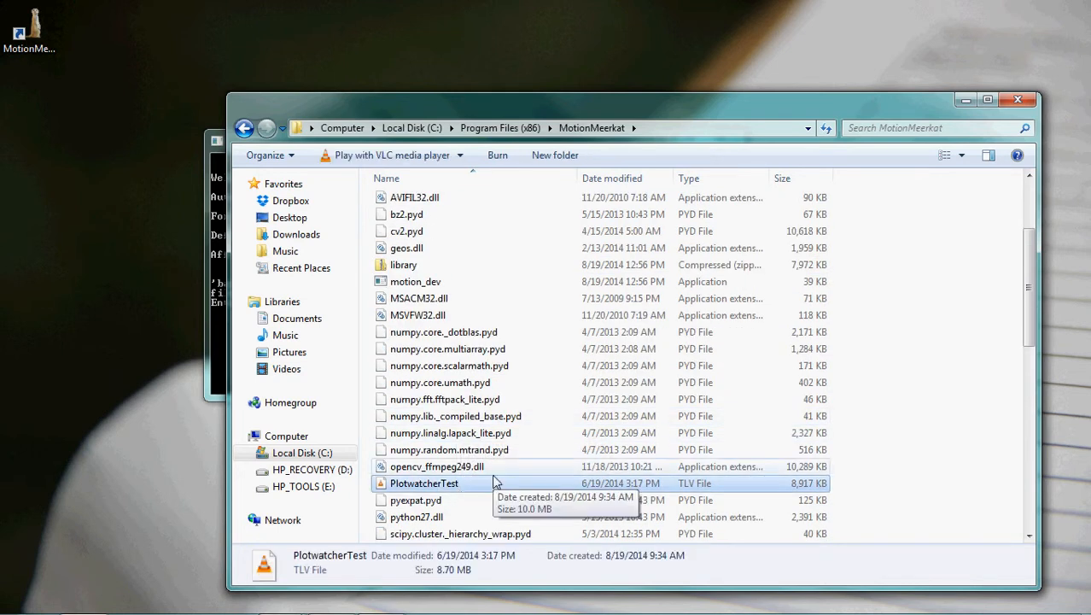
{"action": "double_click", "coordinate": [495, 483]}
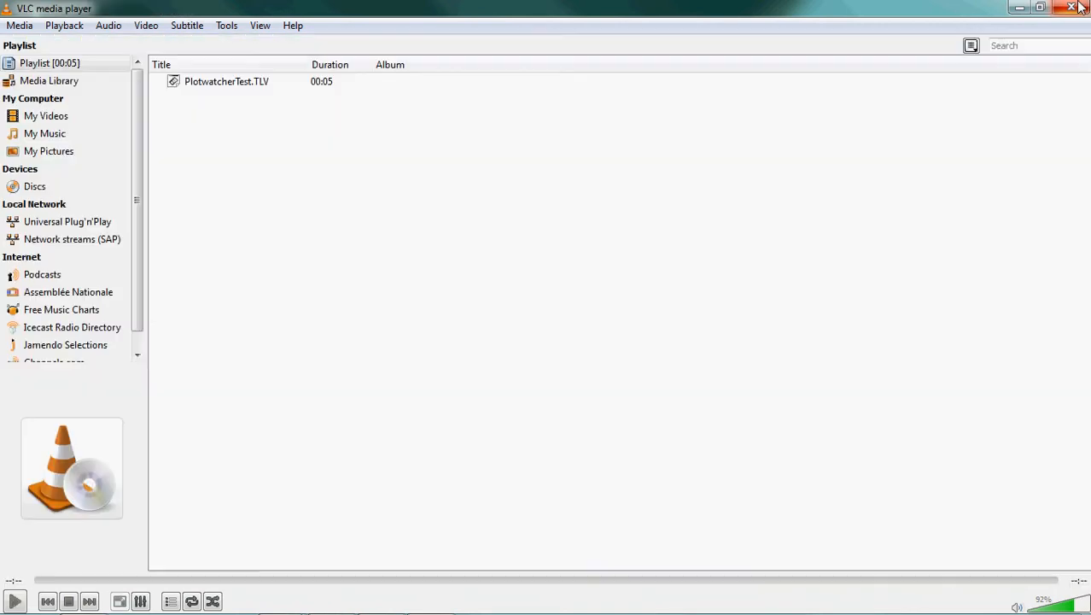
{"action": "left_click", "coordinate": [1080, 6]}
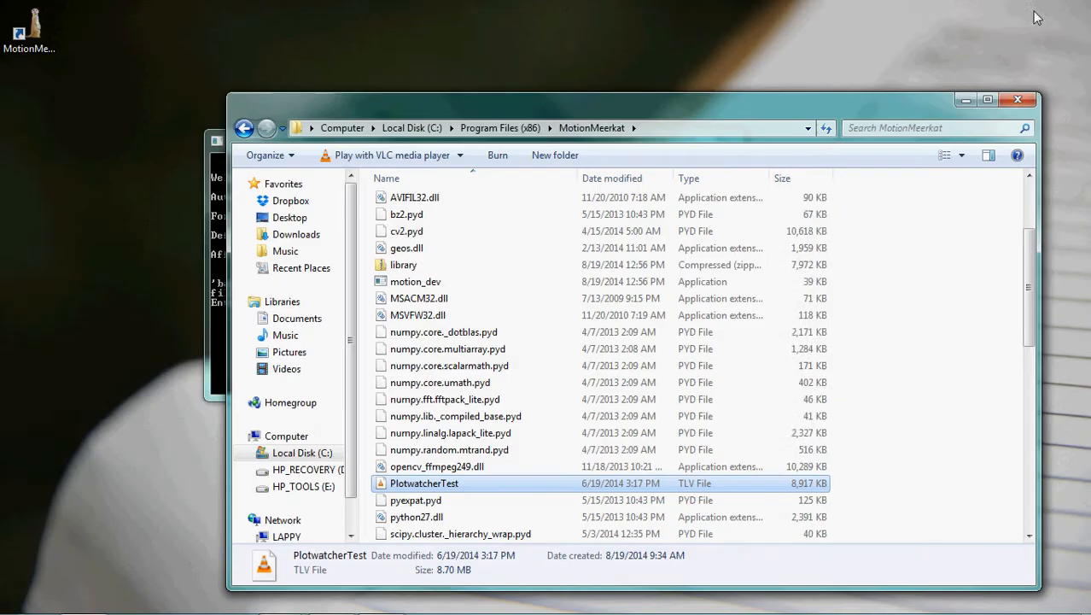
Step: Copy the MotionMeerkat folder path from Explorer and paste it at the console's video input prompt
{"action": "left_click", "coordinate": [670, 124]}
{"action": "key", "text": "super+c"}
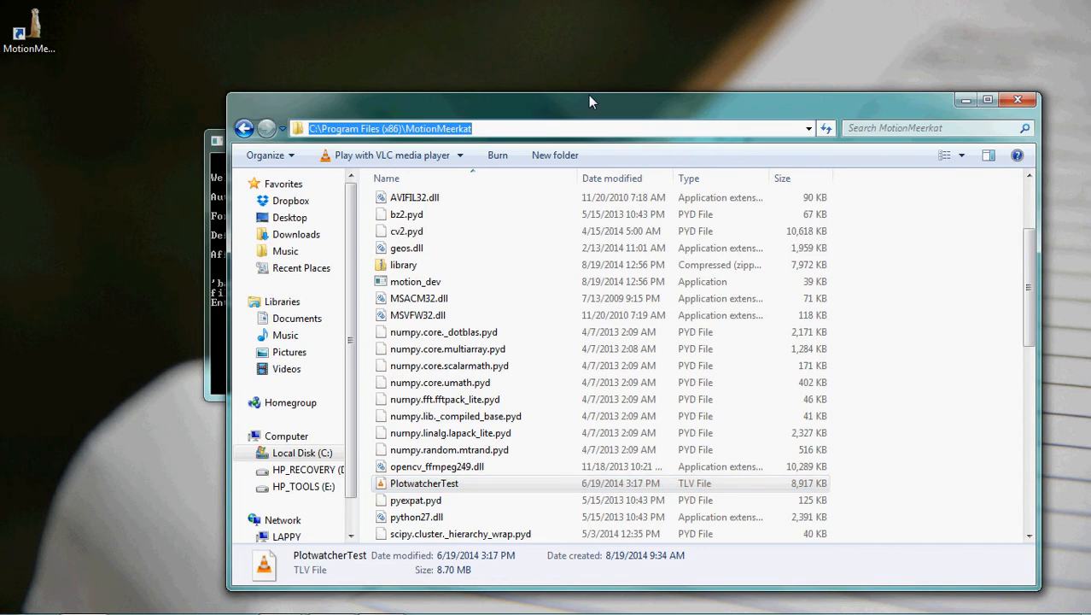
{"action": "left_click_drag", "start_coordinate": [629, 107], "coordinate": [1090, 90]}
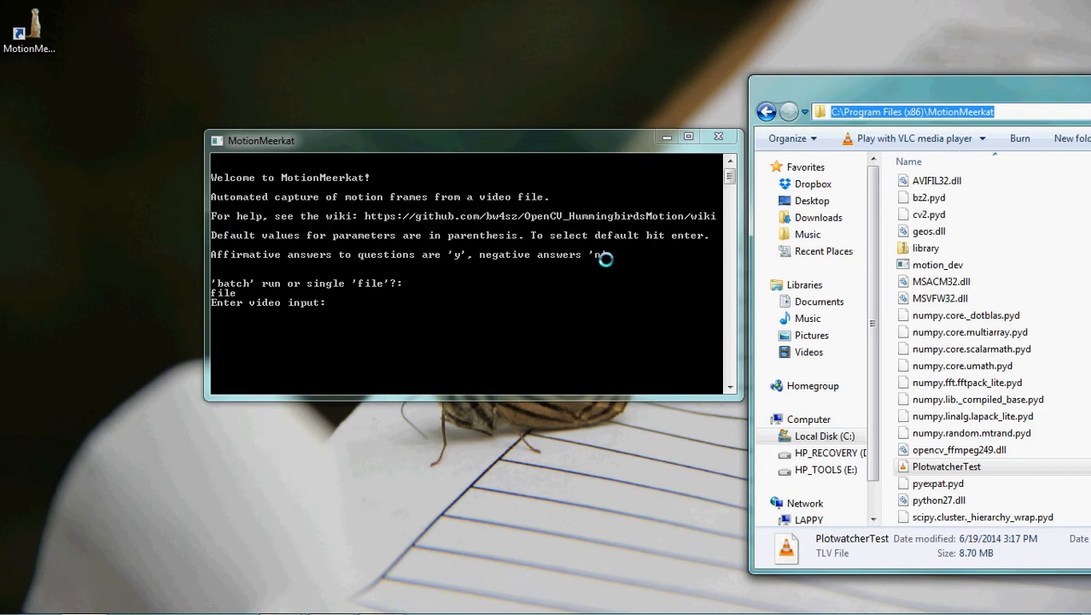
{"action": "right_click", "coordinate": [411, 140]}
{"action": "mouse_move", "coordinate": [451, 259]}
{"action": "left_click", "coordinate": [557, 293]}
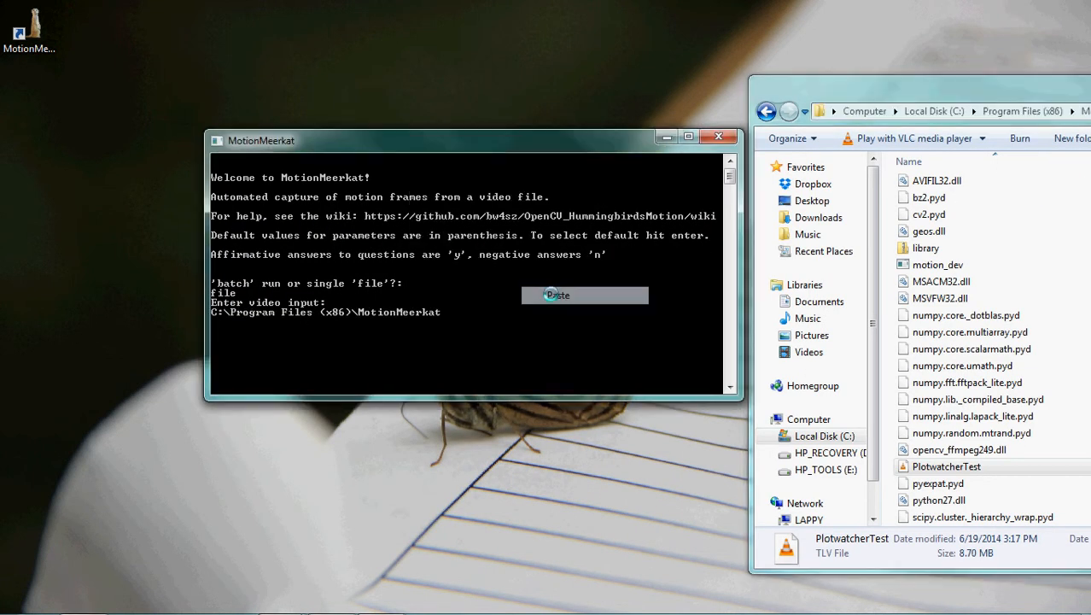
Step: Complete the video input path with \PlotwatcherTest.TLV and submit it
{"action": "type", "text": "\\Plot"}
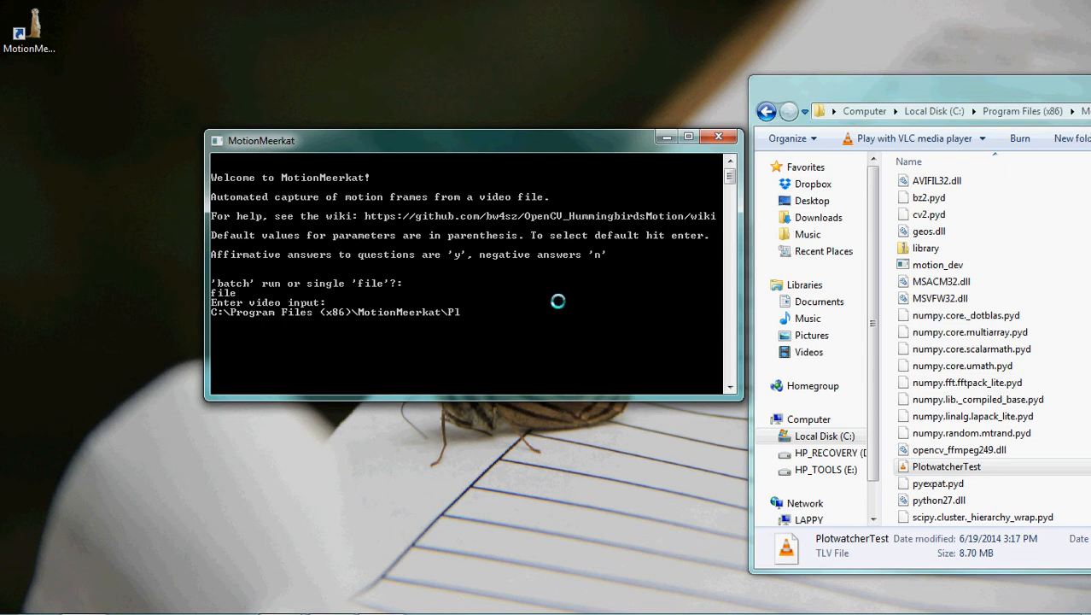
{"action": "key", "text": "BackSpace"}
{"action": "key", "text": "BackSpace"}
{"action": "key", "text": "BackSpace"}
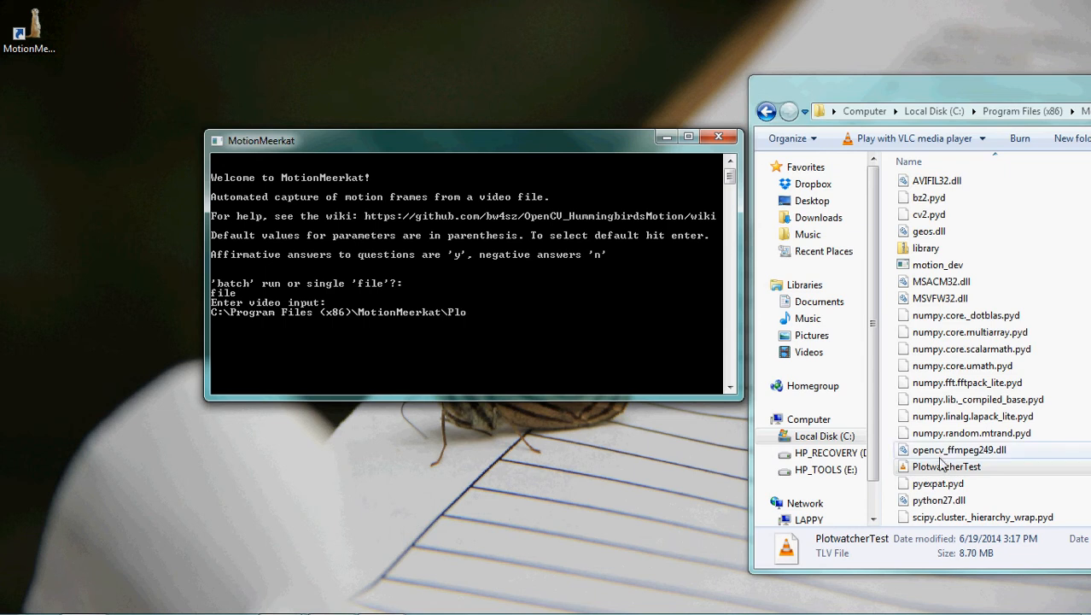
{"action": "type", "text": "lotwatcherTest.TLV"}
{"action": "key", "text": "Return"}
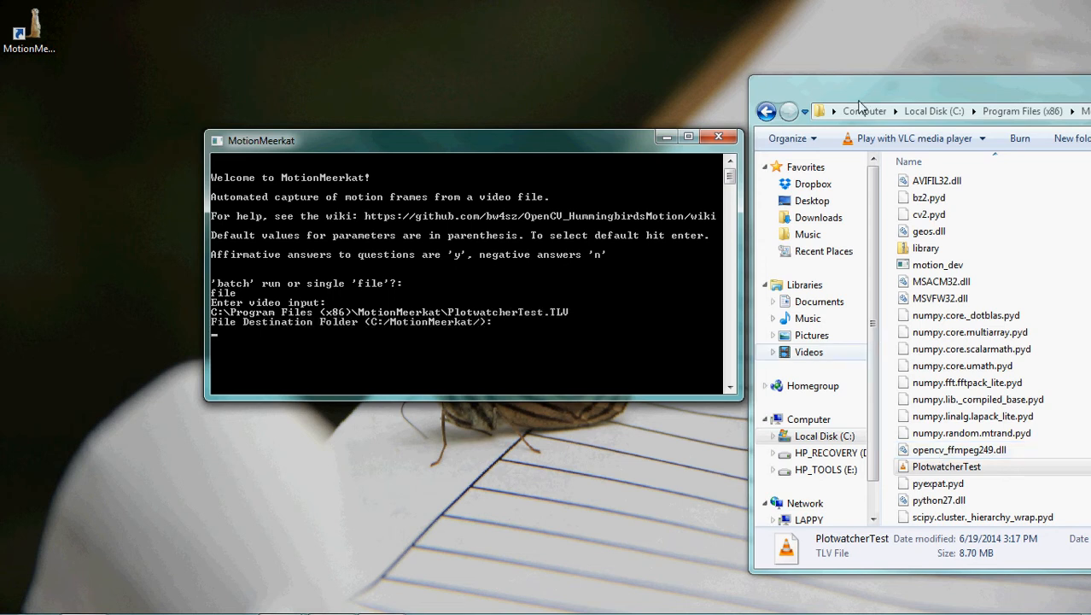
Step: Accept the default destination folder C:/MotionMeerkat/ and the default accumulated averaging sensitivity of 0.35
{"action": "left_click_drag", "start_coordinate": [862, 80], "coordinate": [1090, 77]}
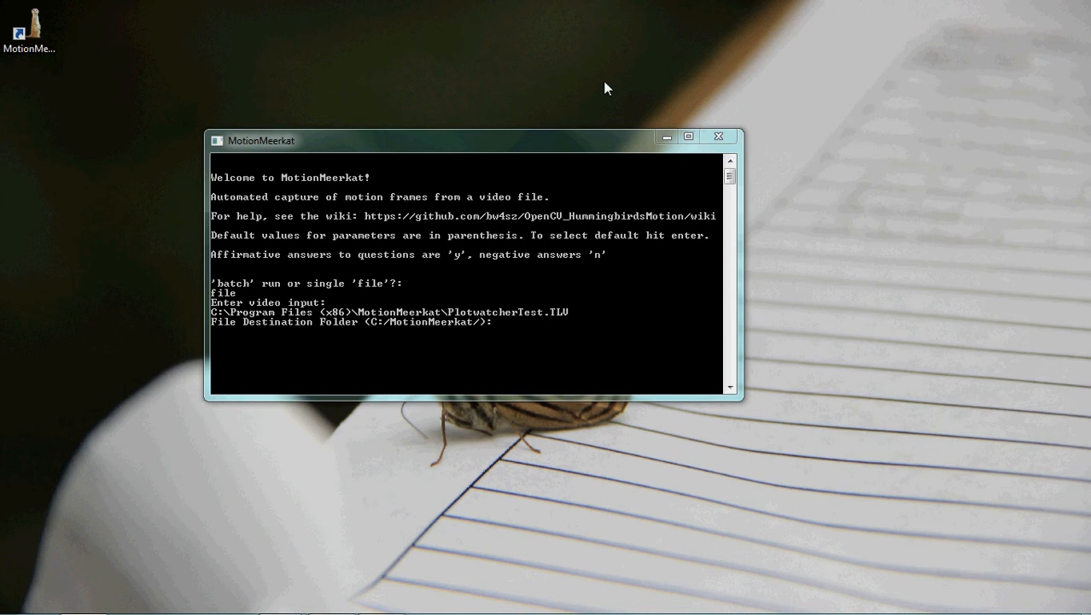
{"action": "left_click", "coordinate": [353, 320]}
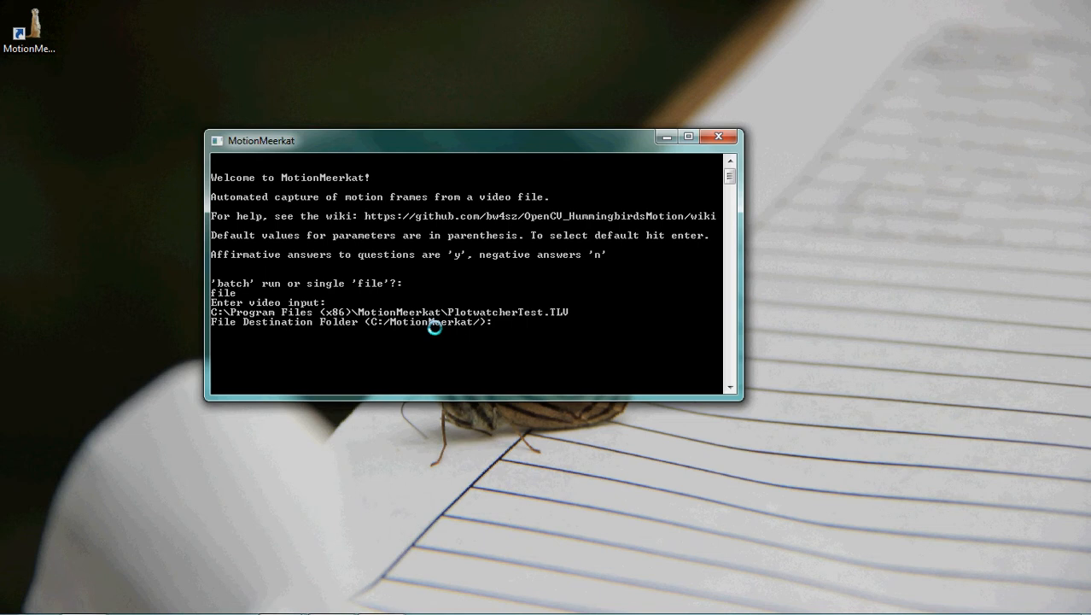
{"action": "key", "text": "Return"}
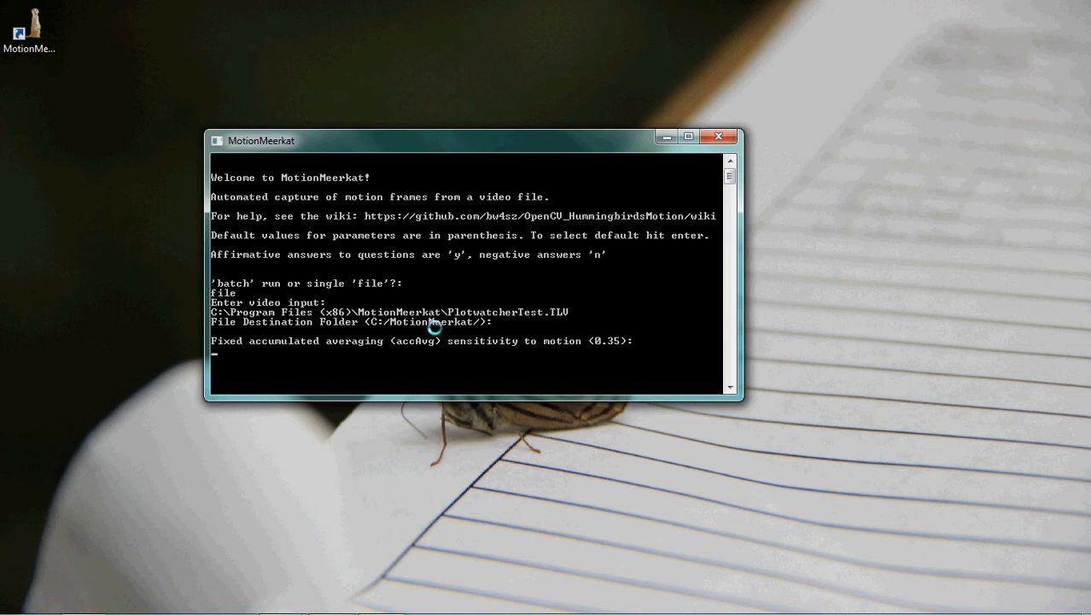
{"action": "key", "text": "Return"}
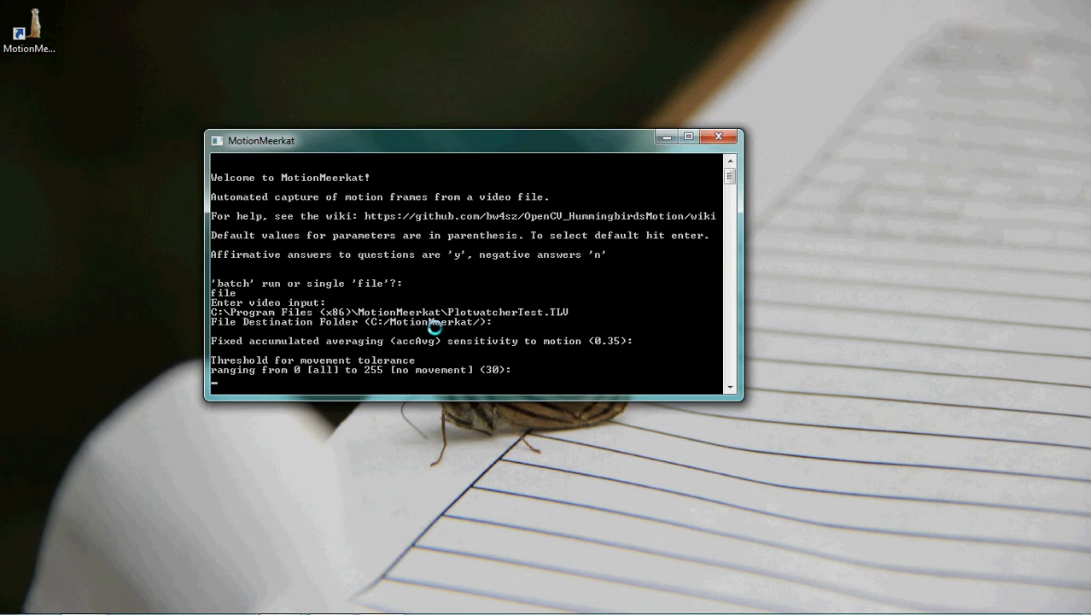
Step: Set the movement tolerance threshold to 90 and accept the default minimum motion contour size of 0.1
{"action": "type", "text": "90"}
{"action": "key", "text": "Return"}
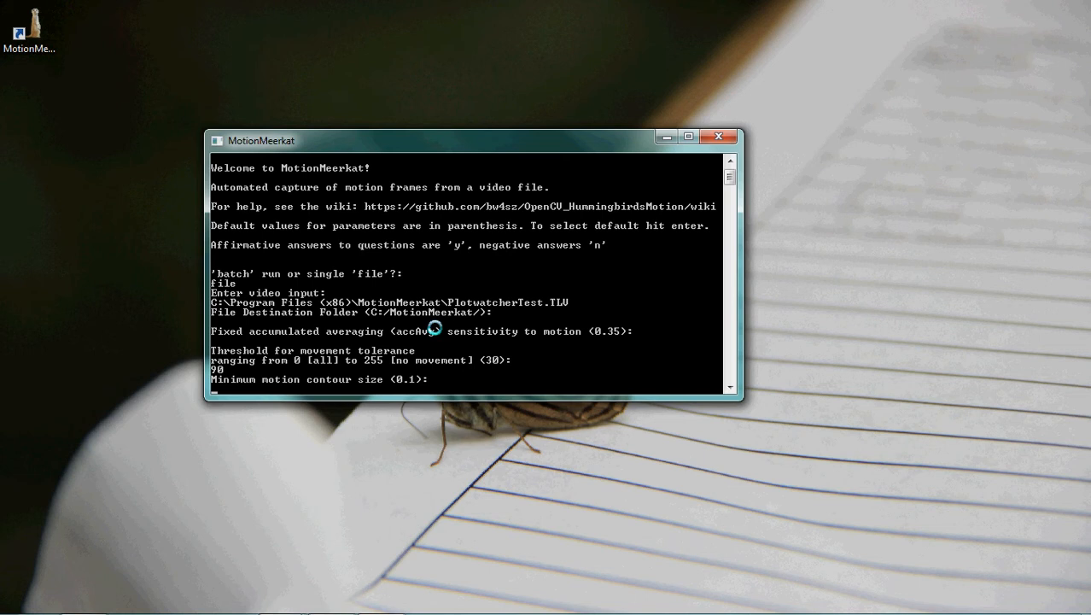
{"action": "key", "text": "Return"}
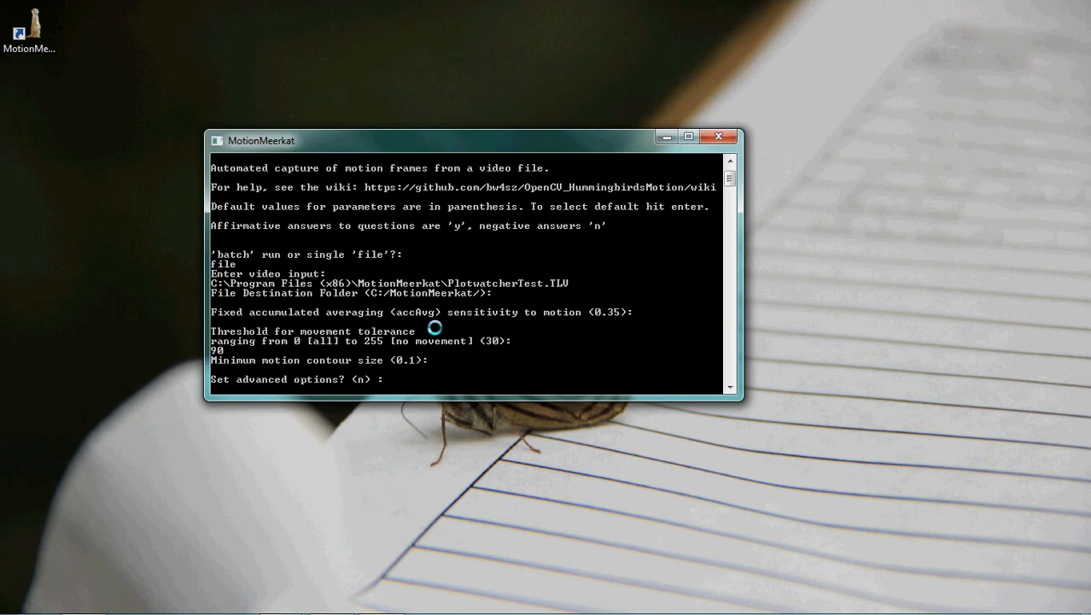
Step: Enable the advanced options and accept the defaults for hitrate adaptation (n), burn in (0) and frame scanning (0)
{"action": "type", "text": "y"}
{"action": "key", "text": "Return"}
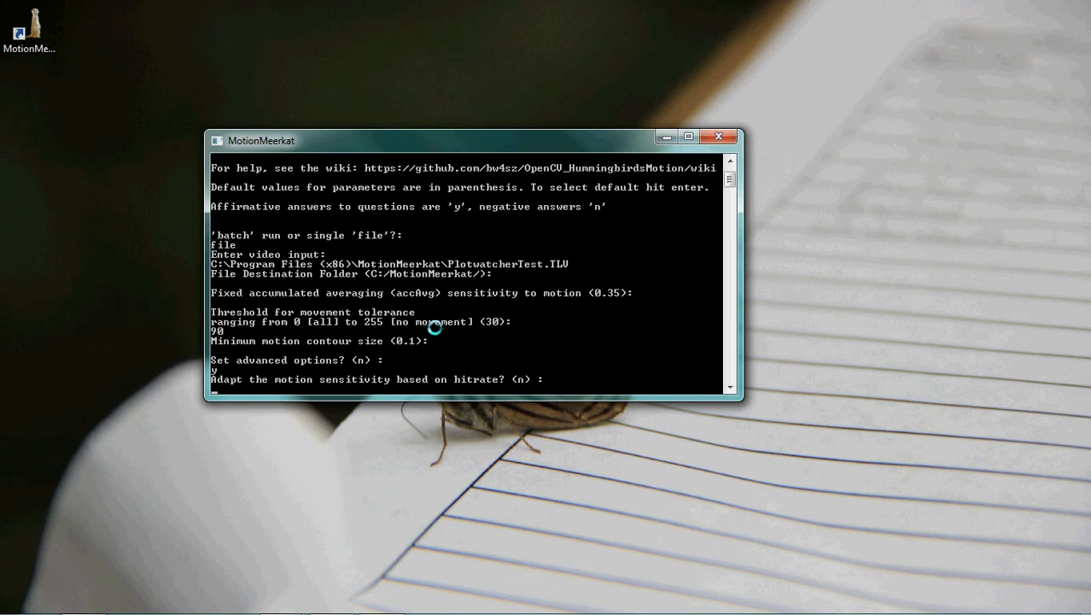
{"action": "key", "text": "Return"}
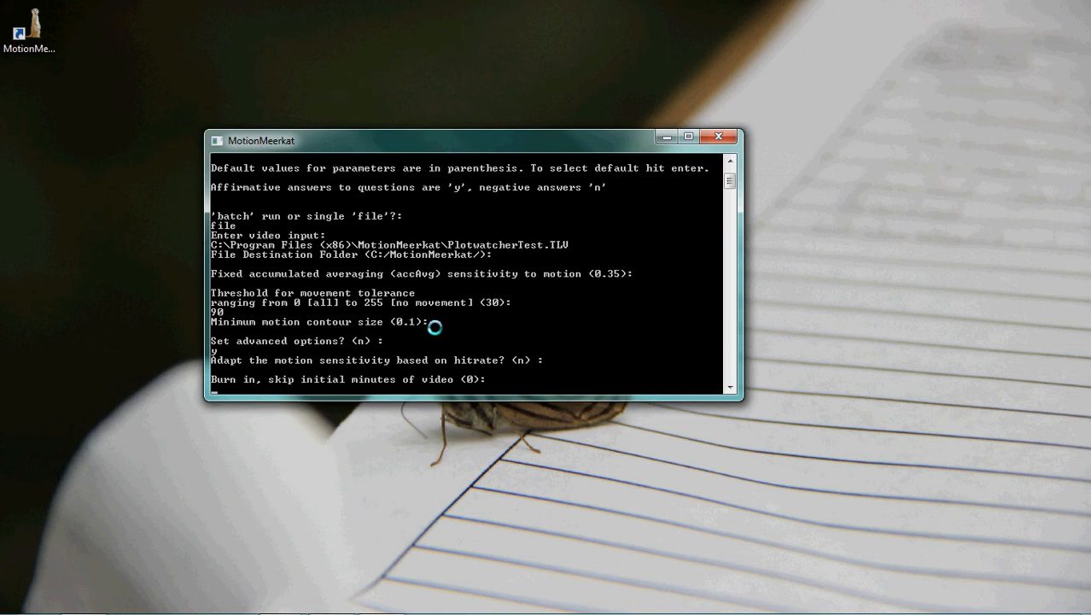
{"action": "key", "text": "Return"}
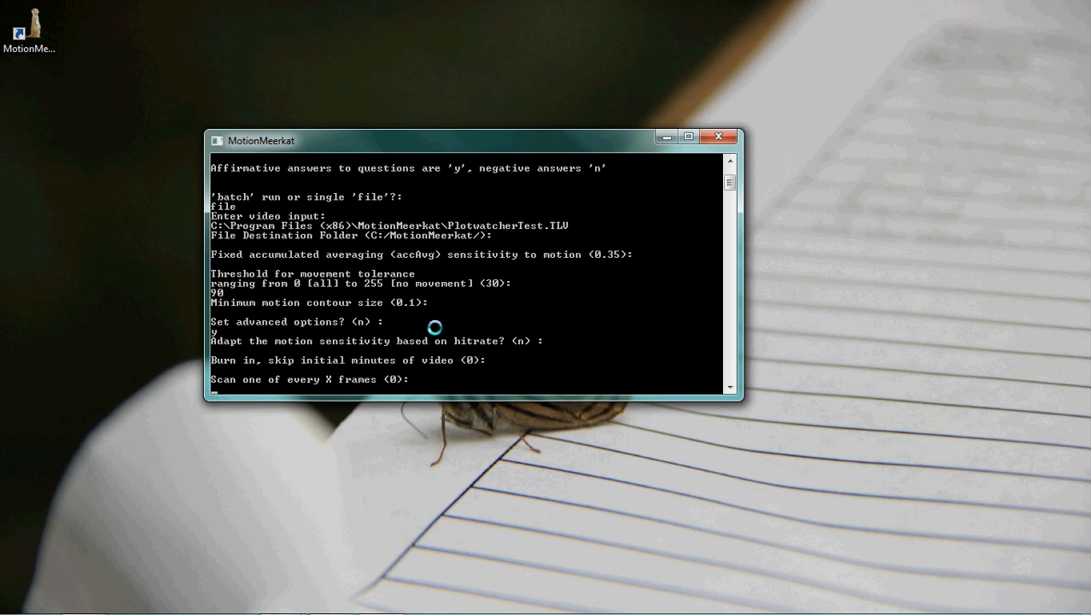
{"action": "key", "text": "Return"}
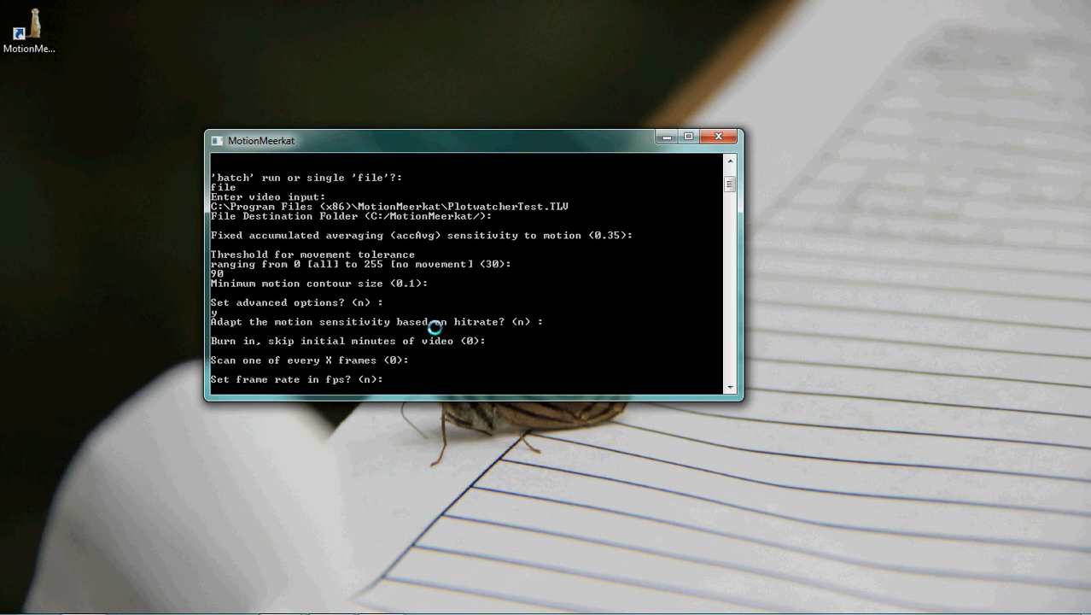
Step: Enable the manual frame rate, set it to 1 frame per second, and mark the video as coming from a plotwatcher camera
{"action": "type", "text": "y"}
{"action": "key", "text": "Return"}
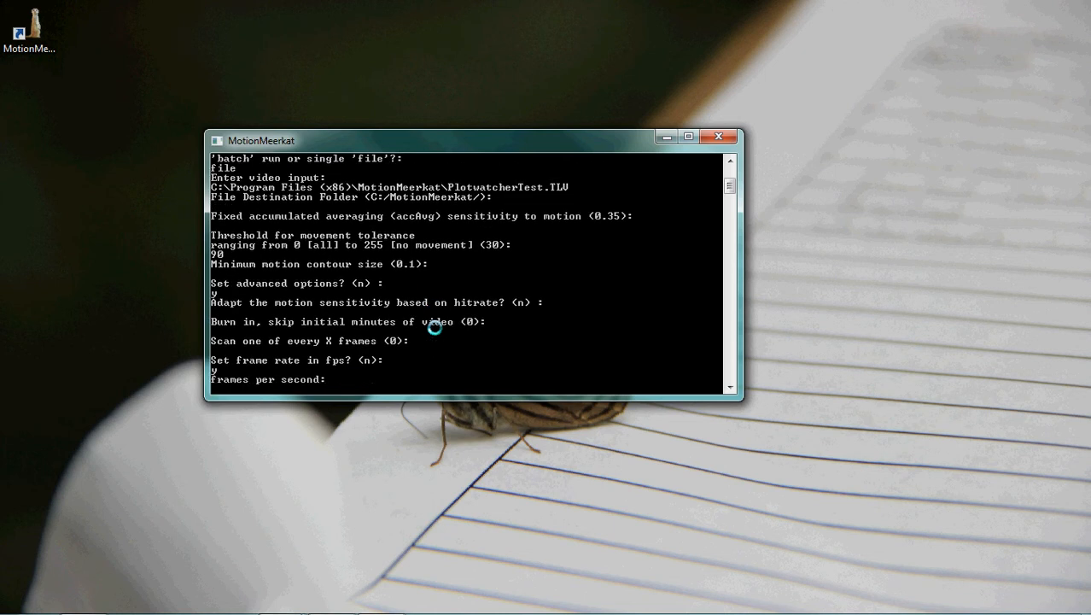
{"action": "type", "text": "1"}
{"action": "key", "text": "Return"}
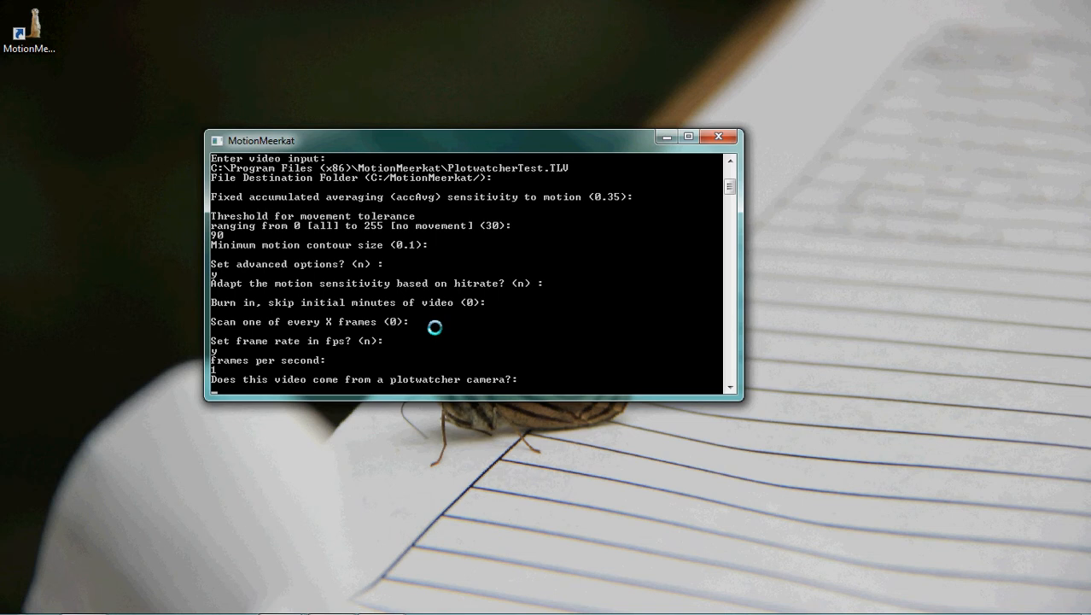
{"action": "type", "text": "y"}
{"action": "key", "text": "Return"}
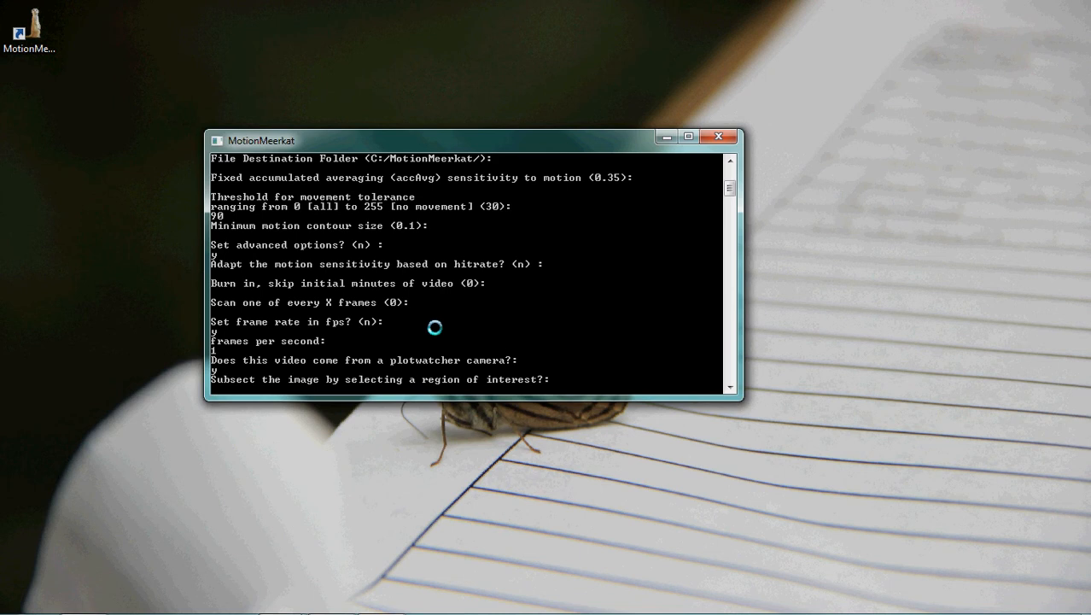
Step: Turn on region-of-interest selection with the 'exclude' mode and enable highlighting a region for the area count
{"action": "type", "text": "y"}
{"action": "key", "text": "Return"}
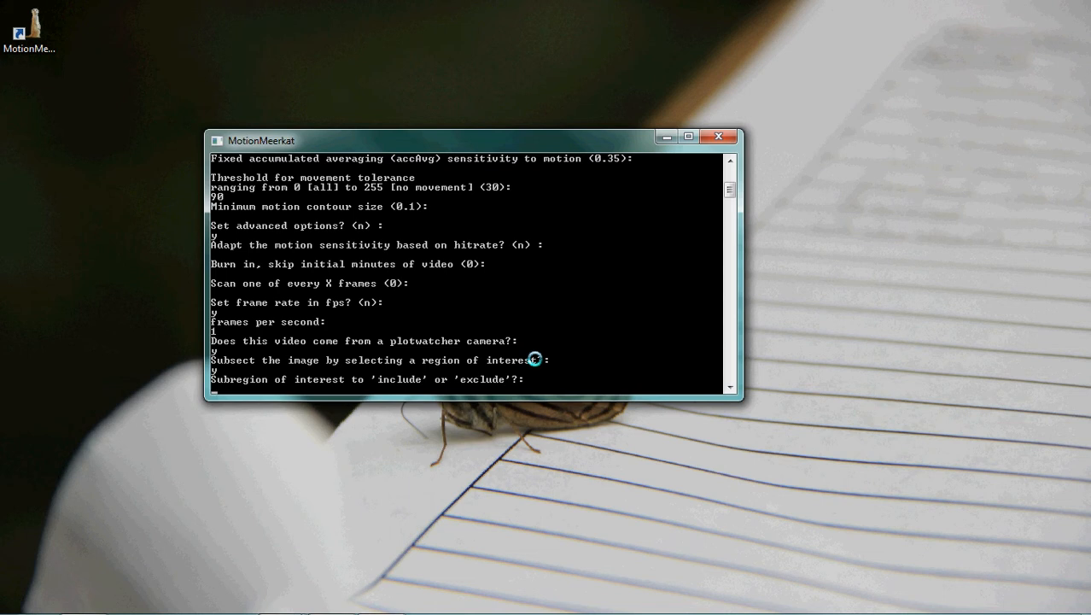
{"action": "type", "text": "exclude"}
{"action": "key", "text": "Return"}
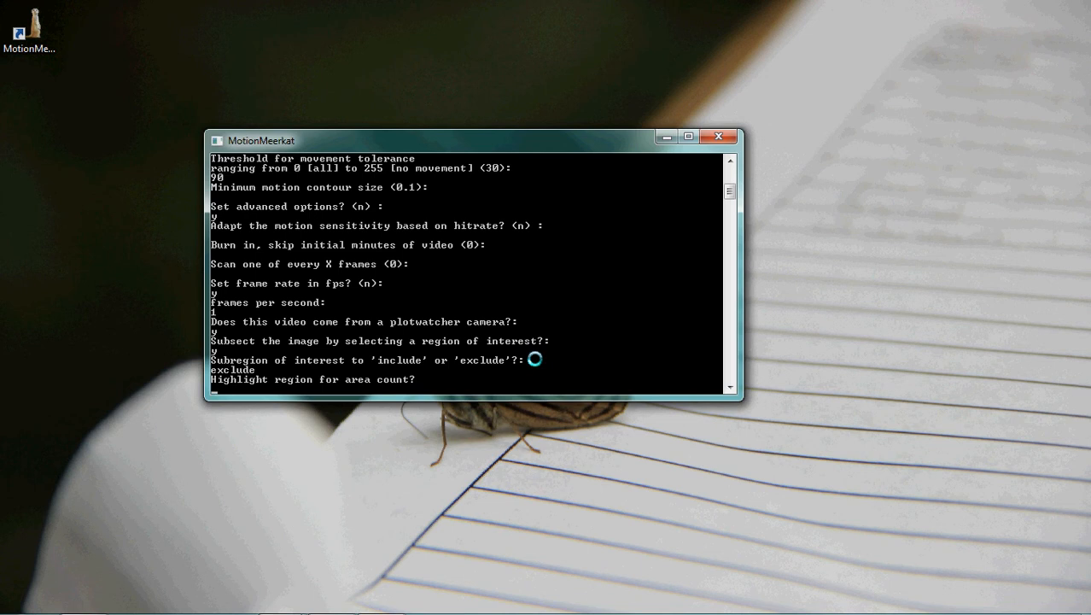
{"action": "type", "text": "y"}
{"action": "key", "text": "Return"}
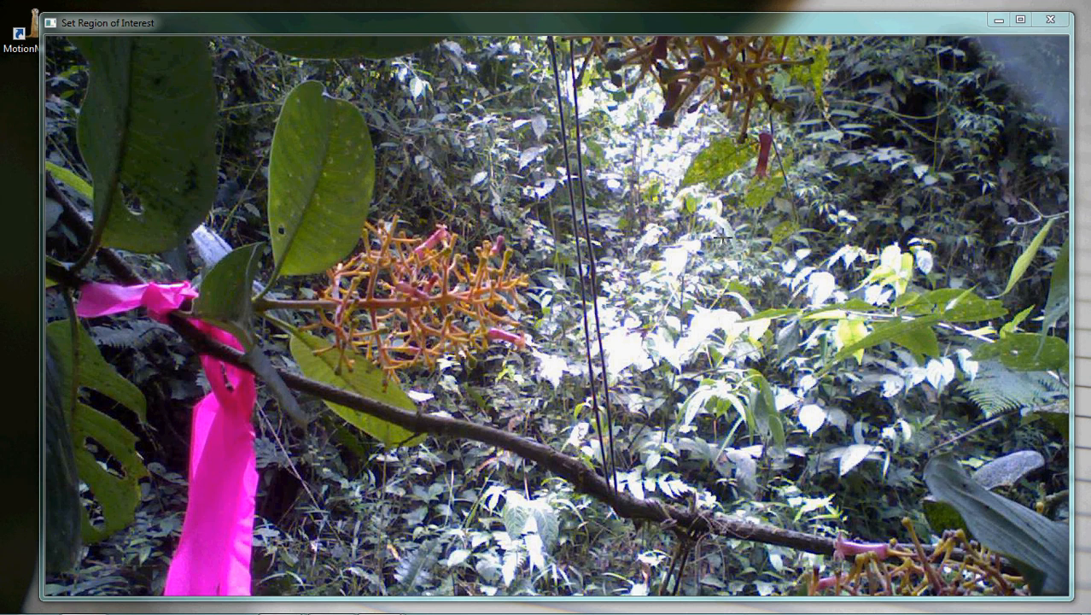
Step: Exclude a rectangle over the bright foliage at the image's right edge, and mark a large rectangle around the central flowers as the area counter
{"action": "left_click_drag", "start_coordinate": [723, 239], "coordinate": [1081, 378]}
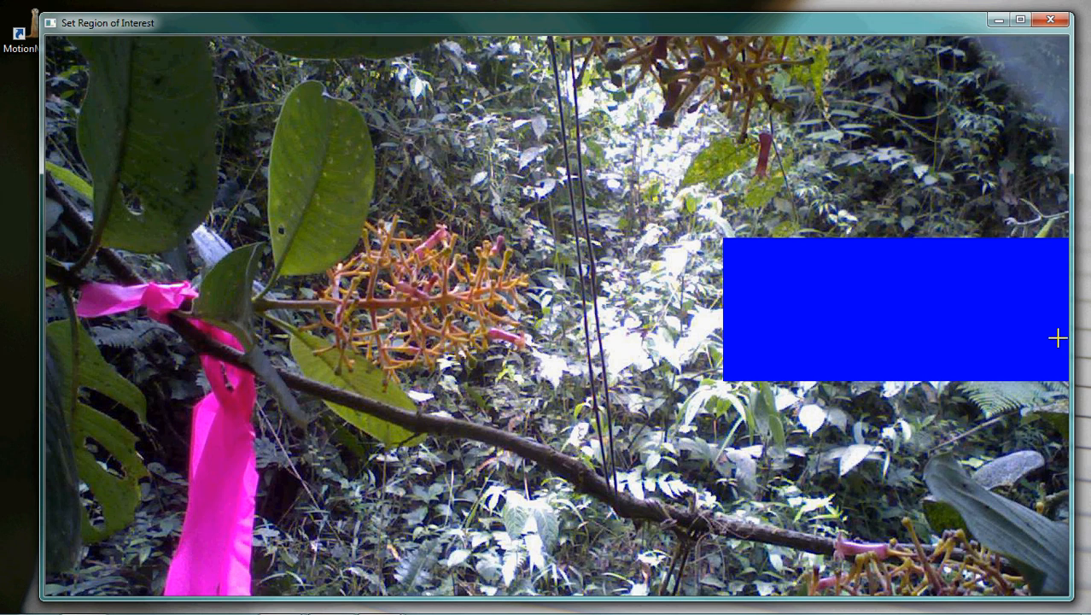
{"action": "key", "text": "Escape"}
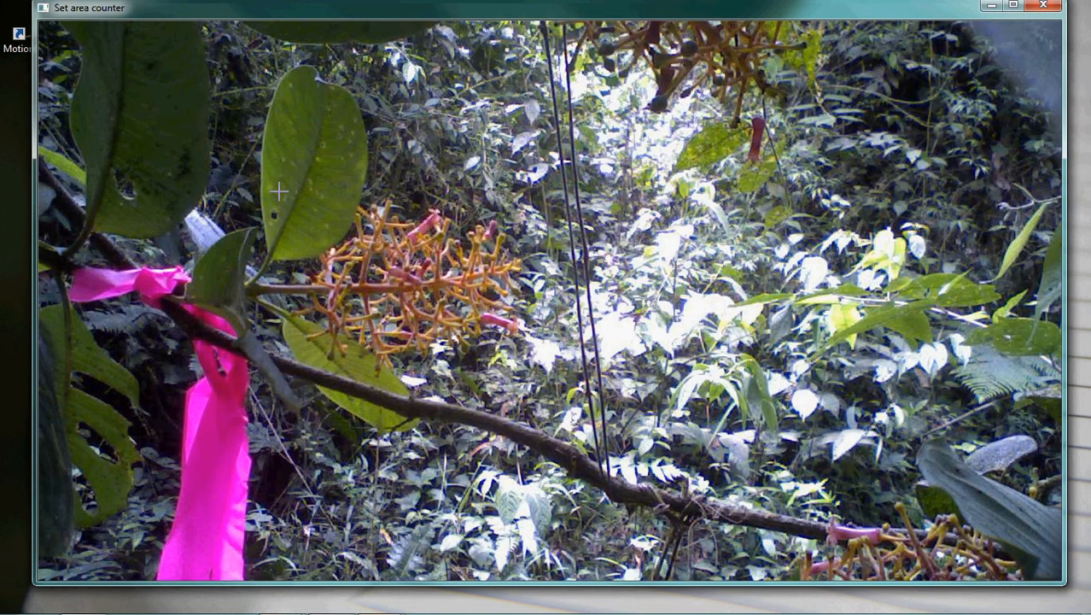
{"action": "left_click", "coordinate": [233, 108]}
{"action": "left_click_drag", "start_coordinate": [244, 124], "coordinate": [688, 453]}
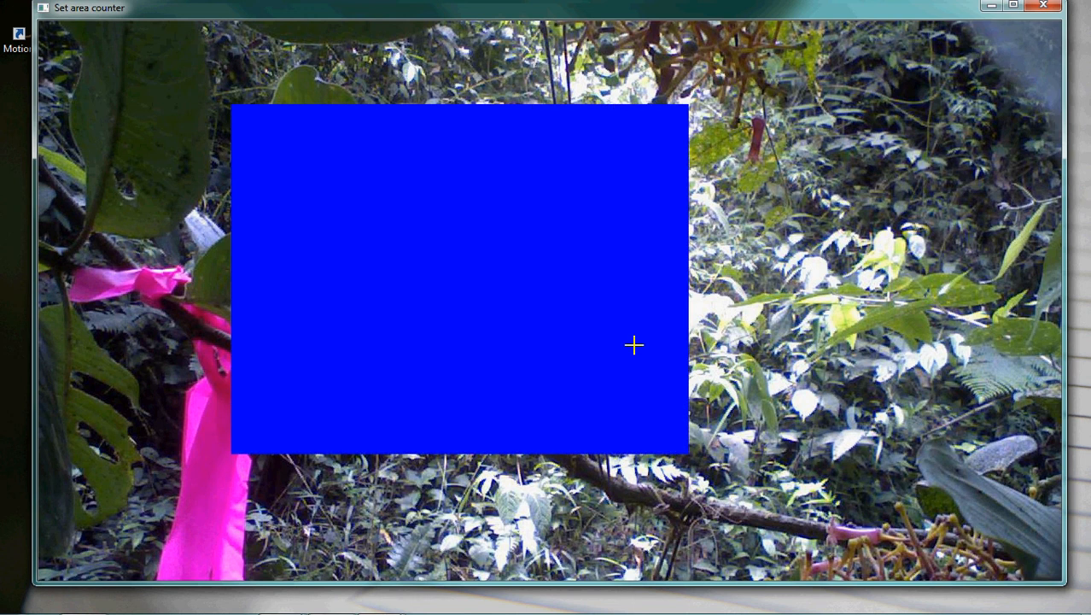
{"action": "key", "text": "Escape"}
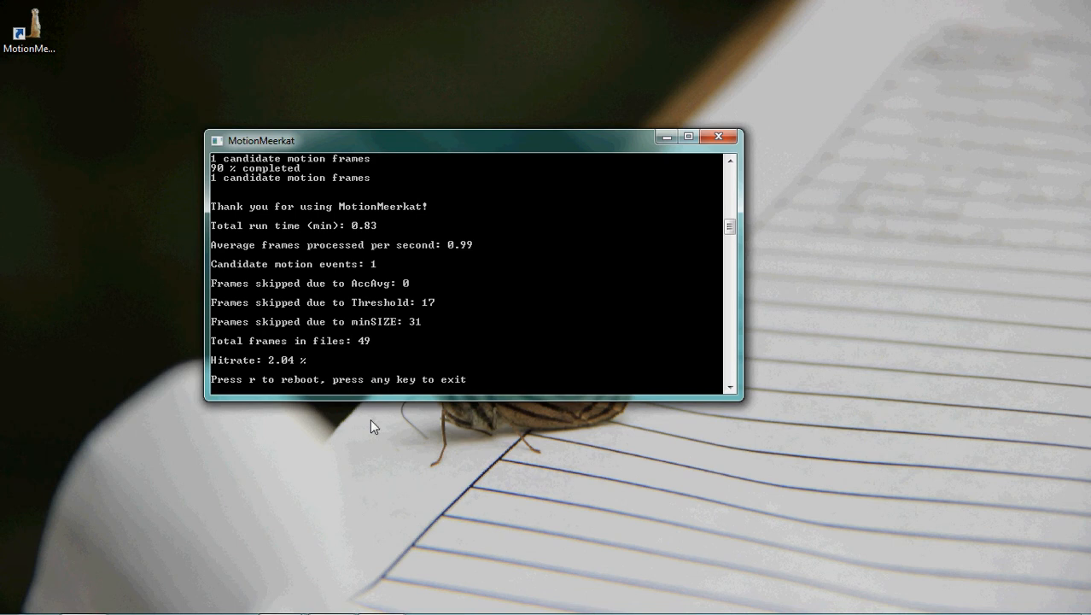
Step: Exit the finished run and open the PlotwatcherTest output folder under C:\MotionMeerkat in Windows Explorer
{"action": "key", "text": "Return"}
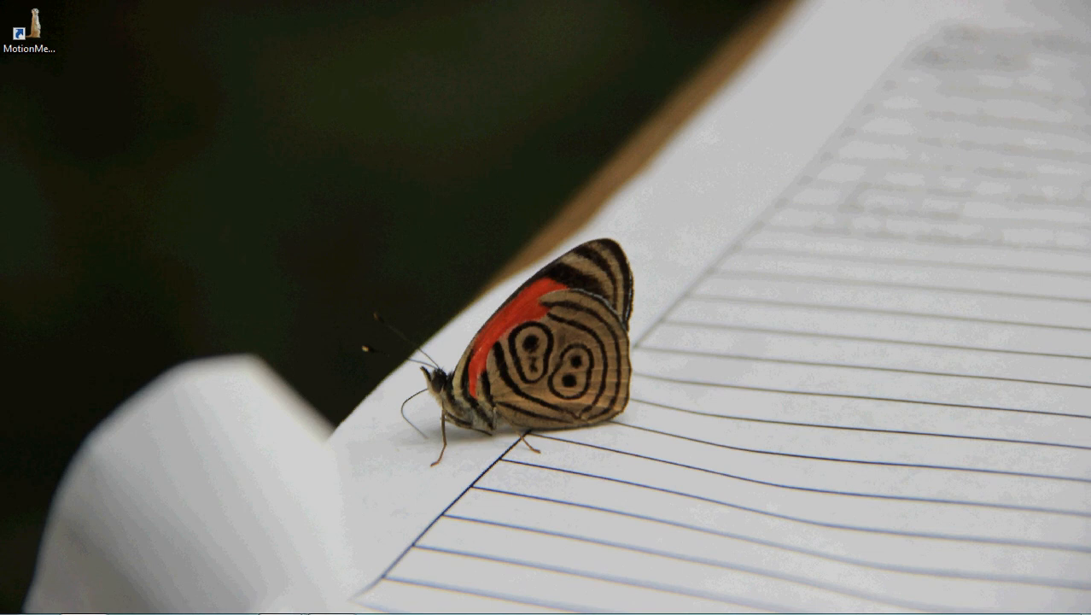
{"action": "key", "text": "super+e"}
{"action": "left_click_drag", "start_coordinate": [82, 321], "coordinate": [290, 131]}
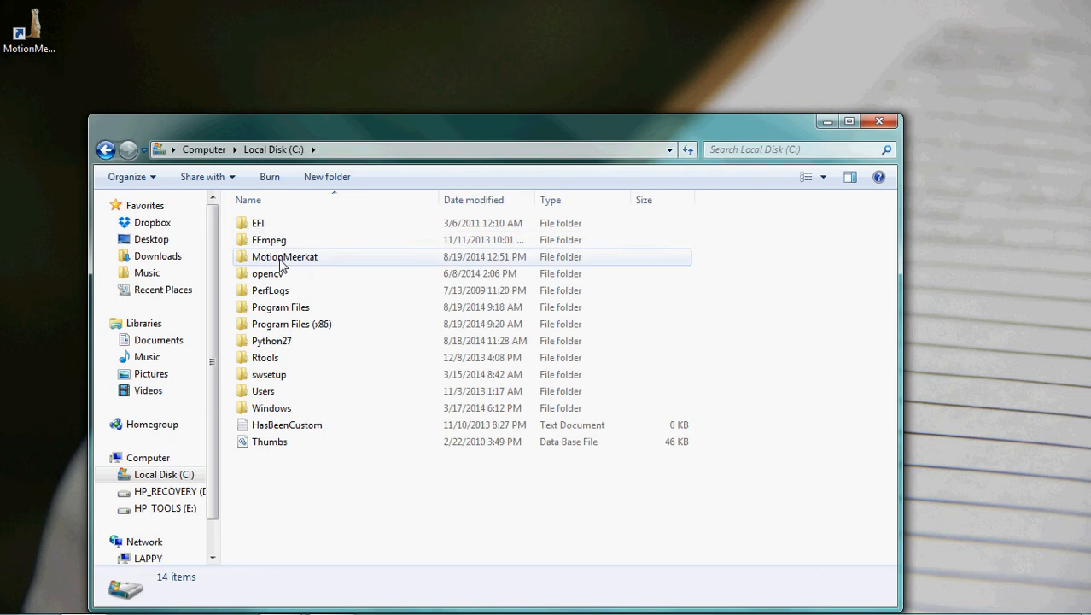
{"action": "double_click", "coordinate": [282, 258]}
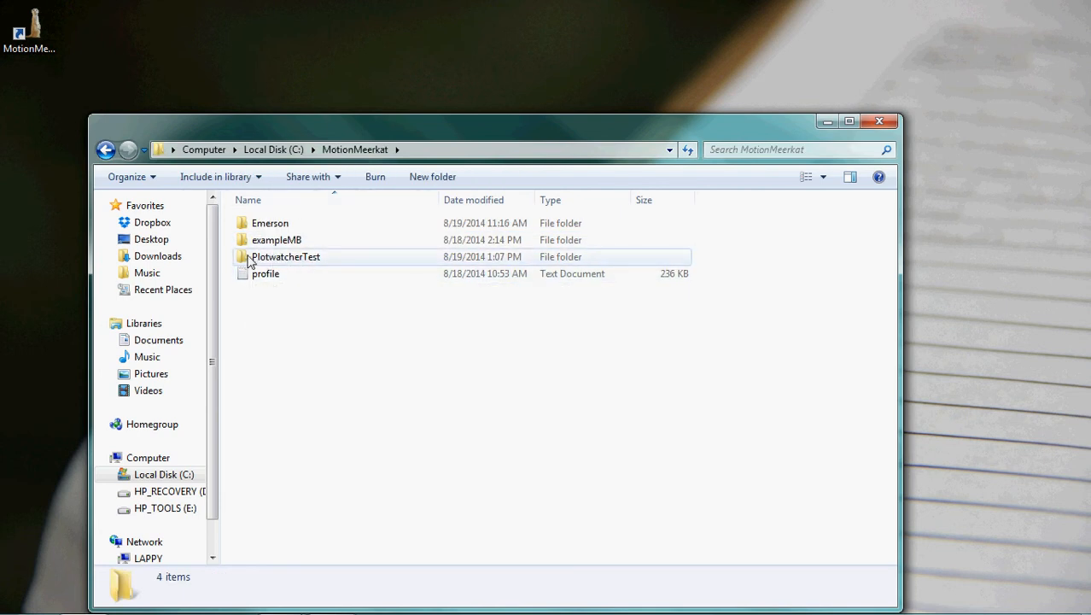
{"action": "left_click", "coordinate": [276, 264]}
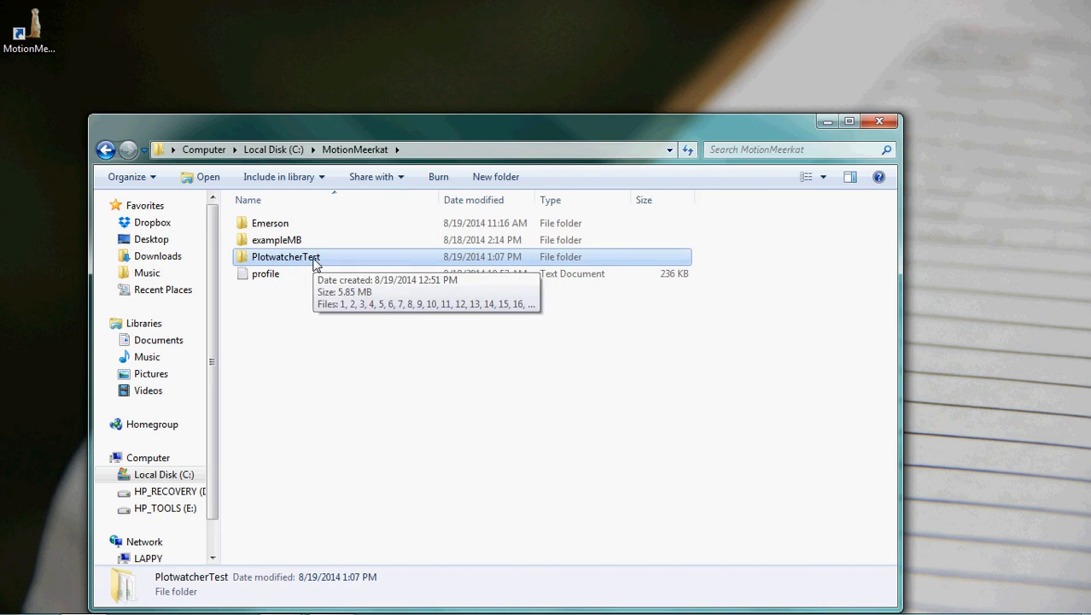
{"action": "double_click", "coordinate": [314, 263]}
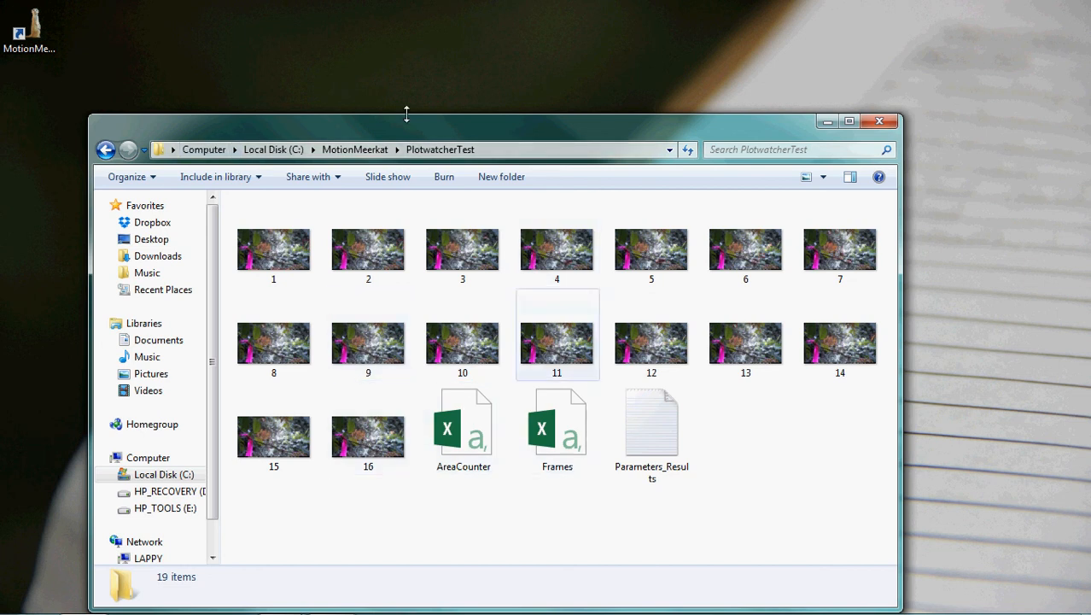
Step: Open the Frames spreadsheet, highlight its data in A2:D3, and inspect the matching frame image 4
{"action": "double_click", "coordinate": [570, 434]}
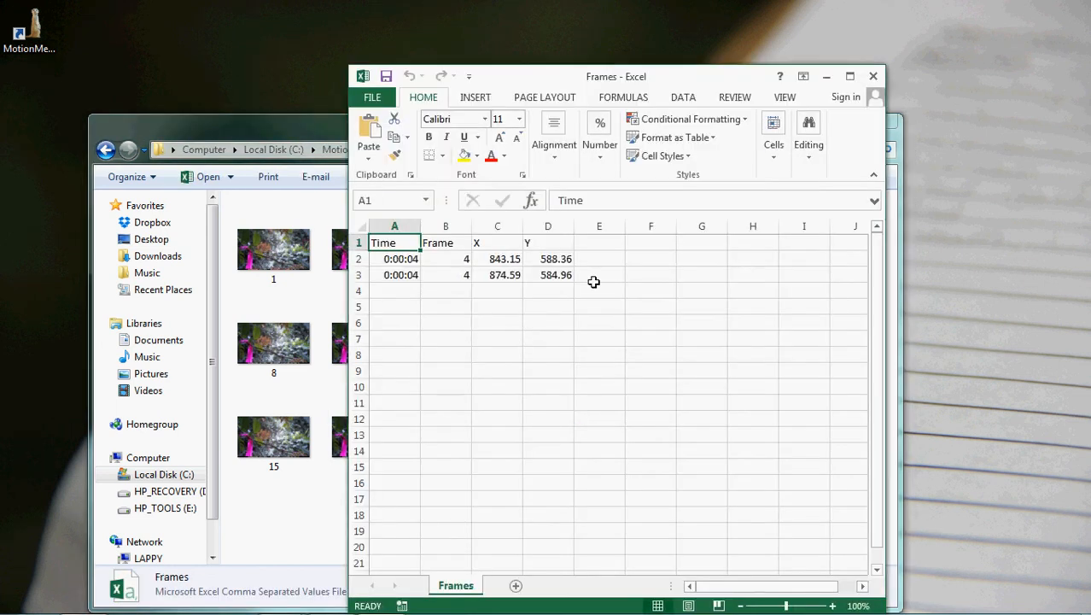
{"action": "left_click_drag", "start_coordinate": [563, 275], "coordinate": [382, 253]}
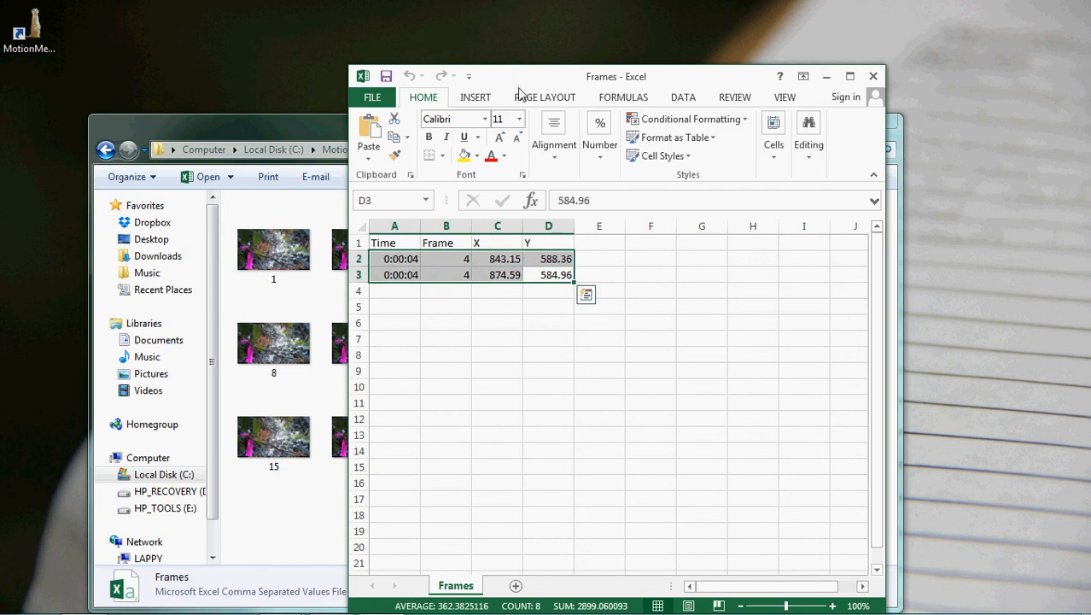
{"action": "left_click_drag", "start_coordinate": [521, 82], "coordinate": [1016, 101]}
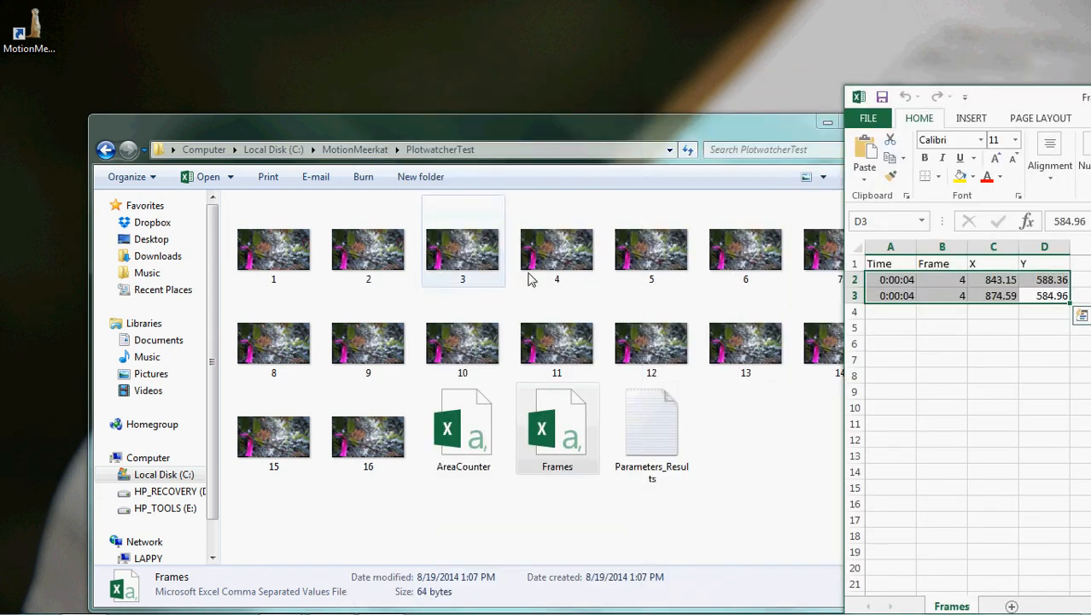
{"action": "double_click", "coordinate": [555, 272]}
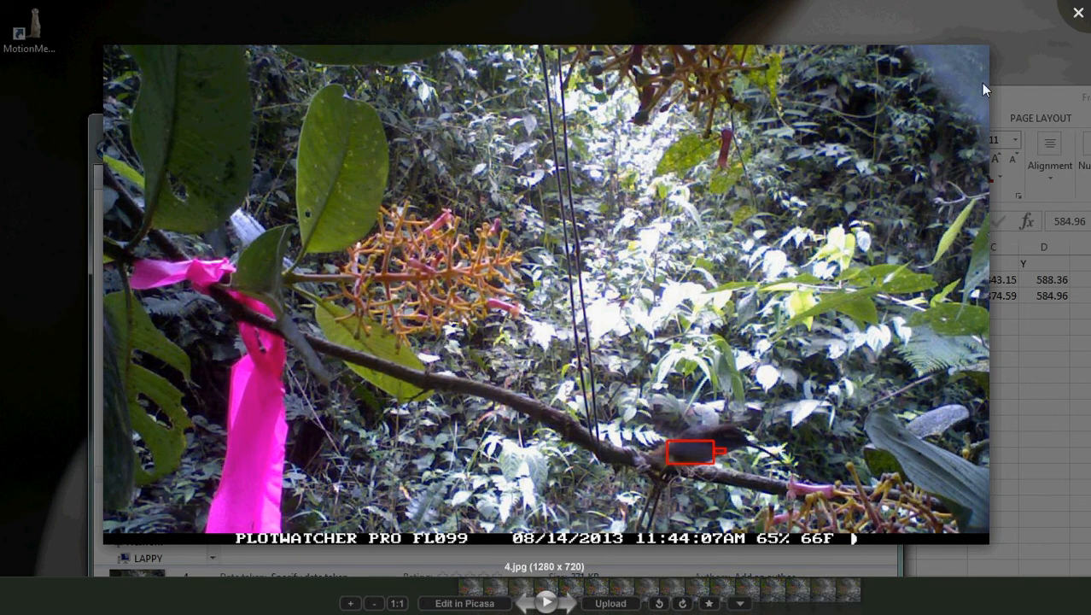
{"action": "left_click", "coordinate": [1065, 21]}
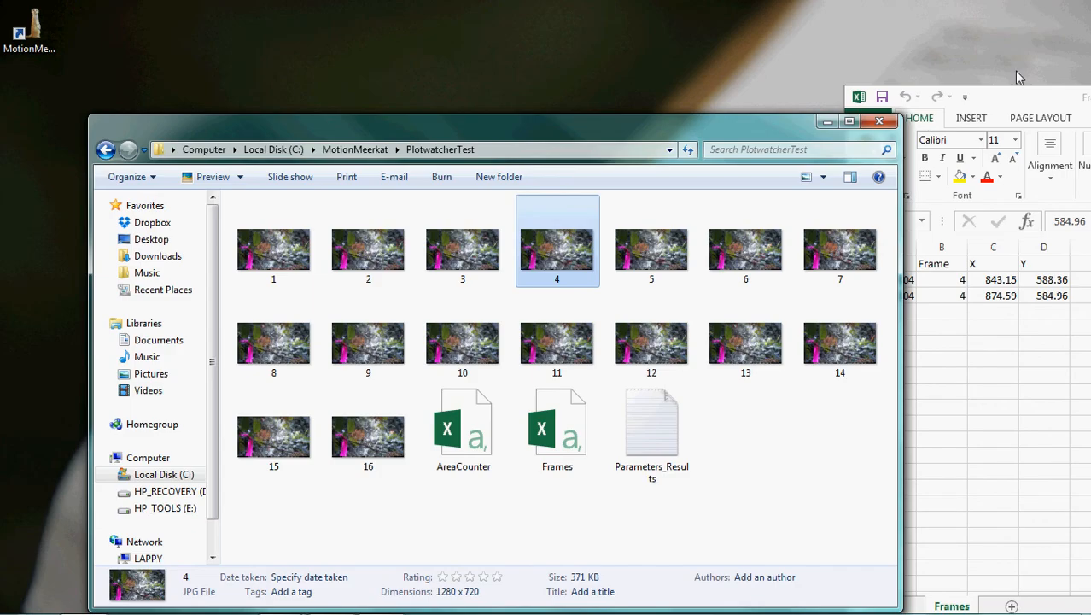
Step: Examine the Time column and the X and Y coordinates of both detections in the Frames spreadsheet, and minimize it
{"action": "left_click_drag", "start_coordinate": [995, 96], "coordinate": [470, 69]}
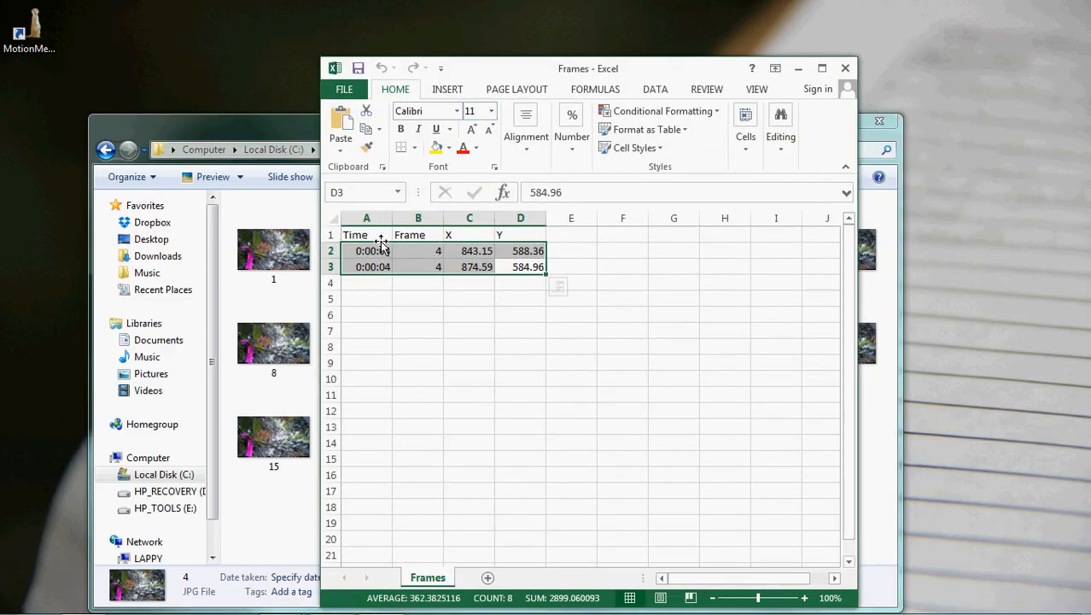
{"action": "left_click", "coordinate": [377, 234]}
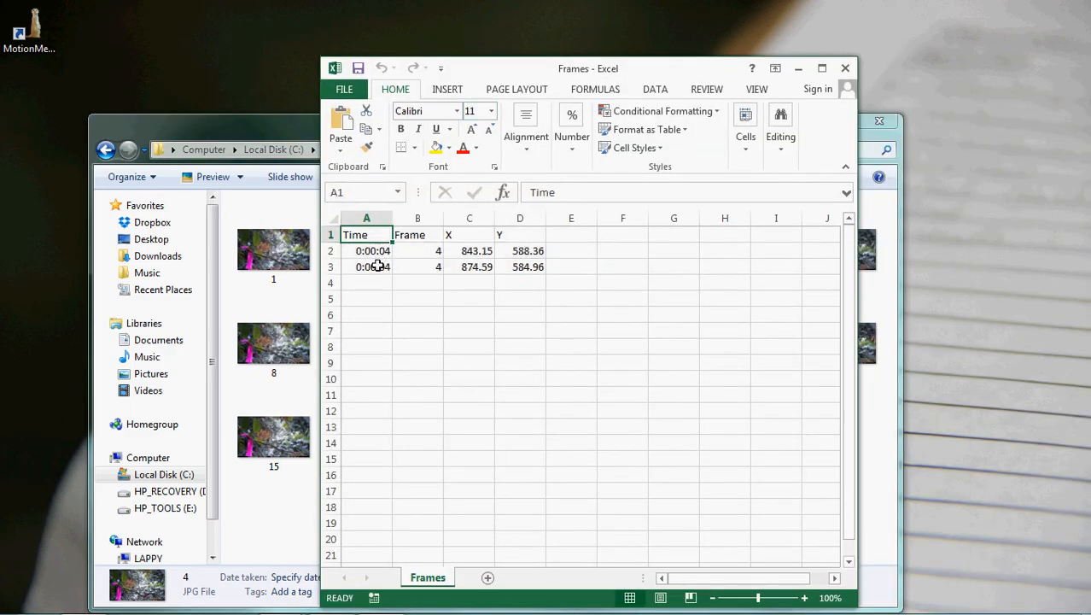
{"action": "left_click", "coordinate": [480, 251]}
{"action": "left_click", "coordinate": [517, 252]}
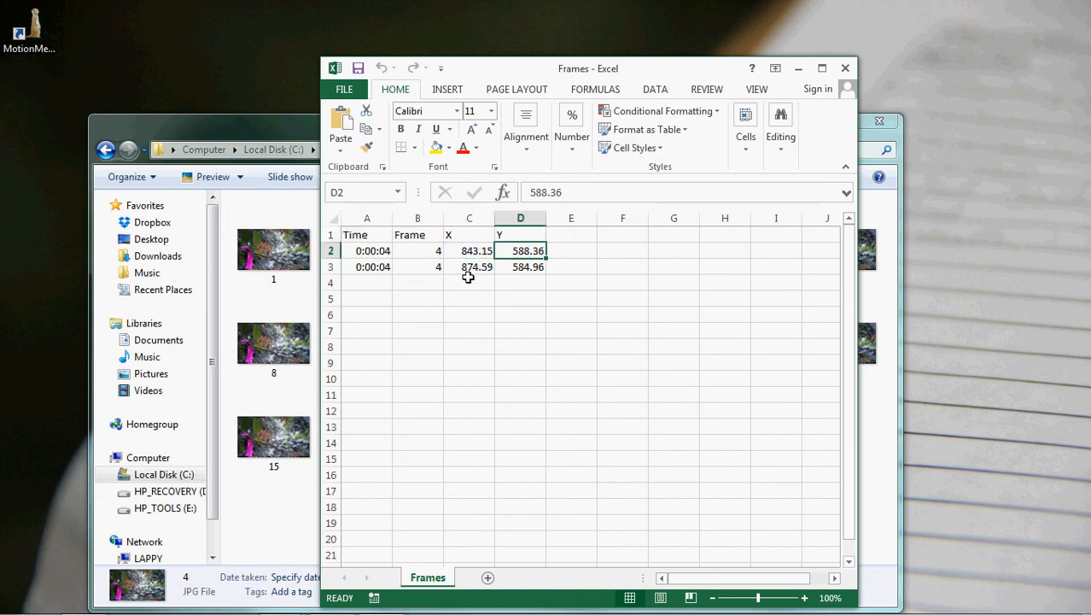
{"action": "left_click", "coordinate": [468, 277]}
{"action": "left_click", "coordinate": [512, 268]}
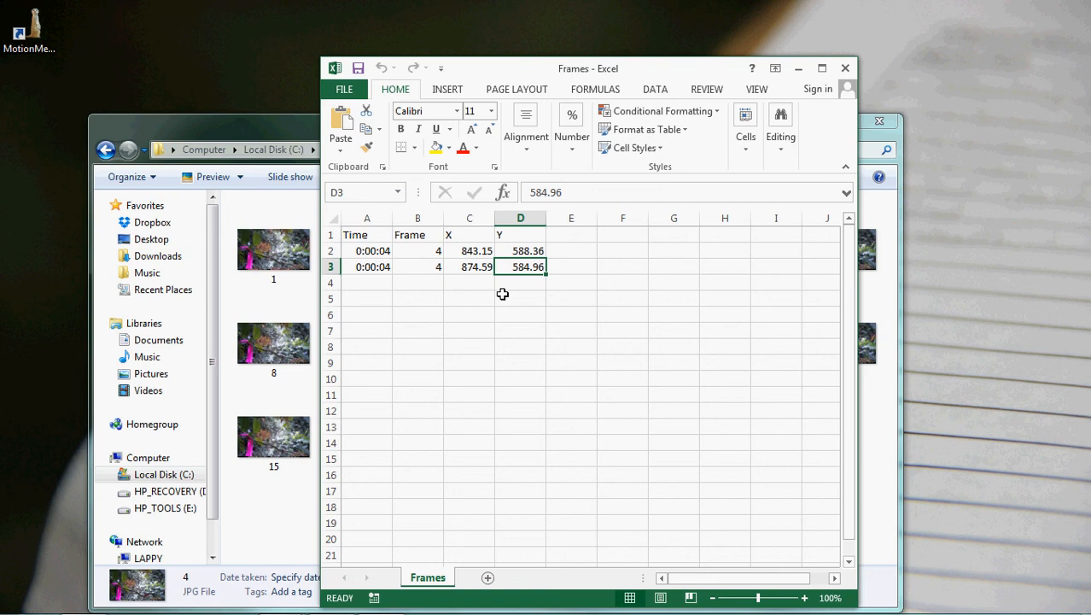
{"action": "left_click", "coordinate": [801, 67]}
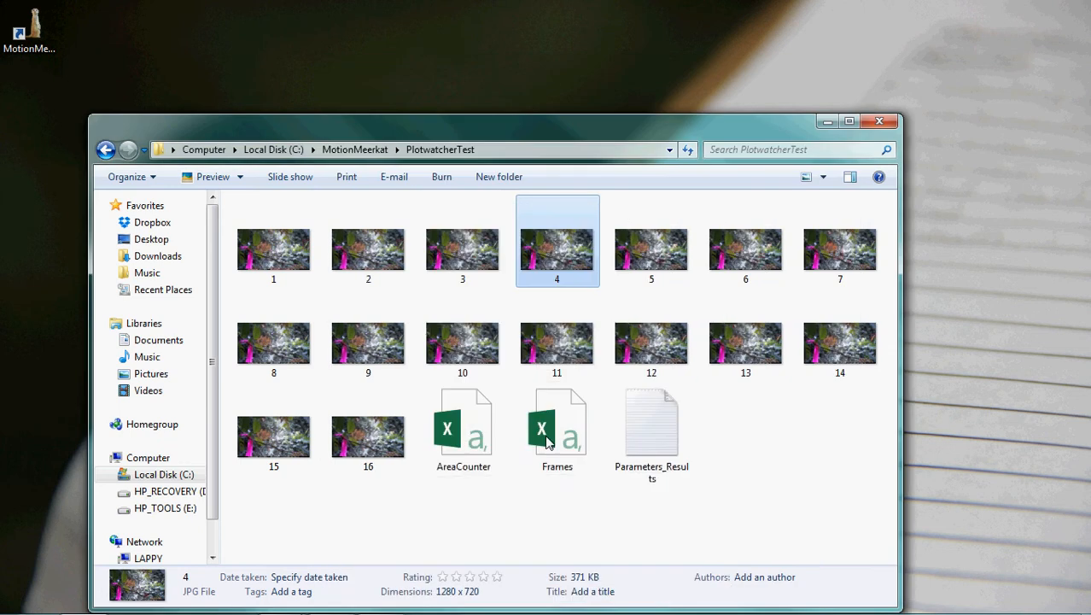
Step: Open the AreaCounter spreadsheet, check cells A2:D2 below its headers, and close both spreadsheets
{"action": "left_click", "coordinate": [472, 451]}
{"action": "double_click", "coordinate": [472, 451]}
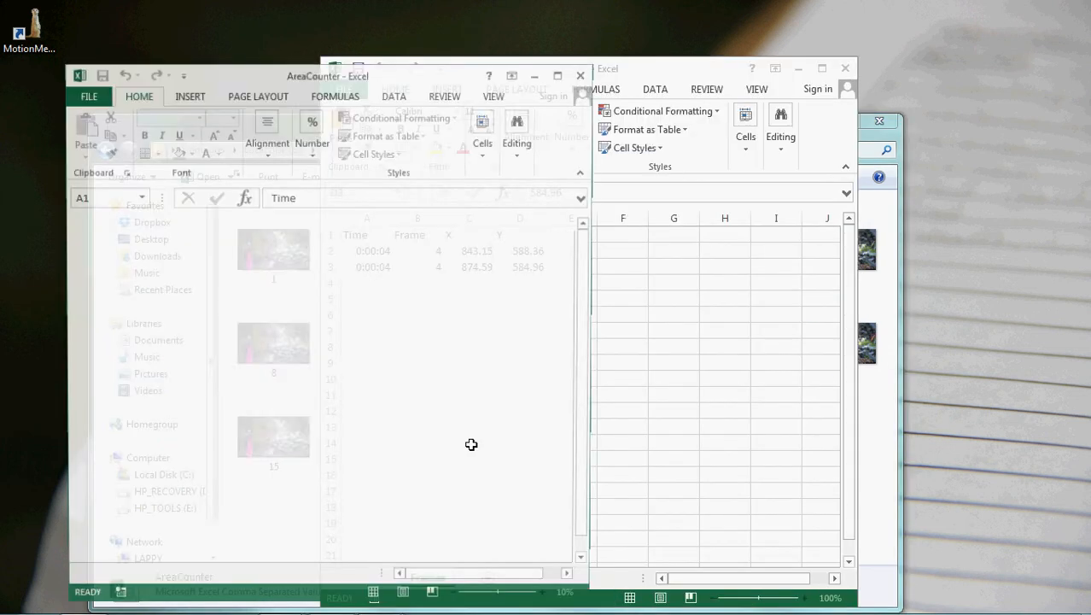
{"action": "left_click_drag", "start_coordinate": [246, 73], "coordinate": [320, 41]}
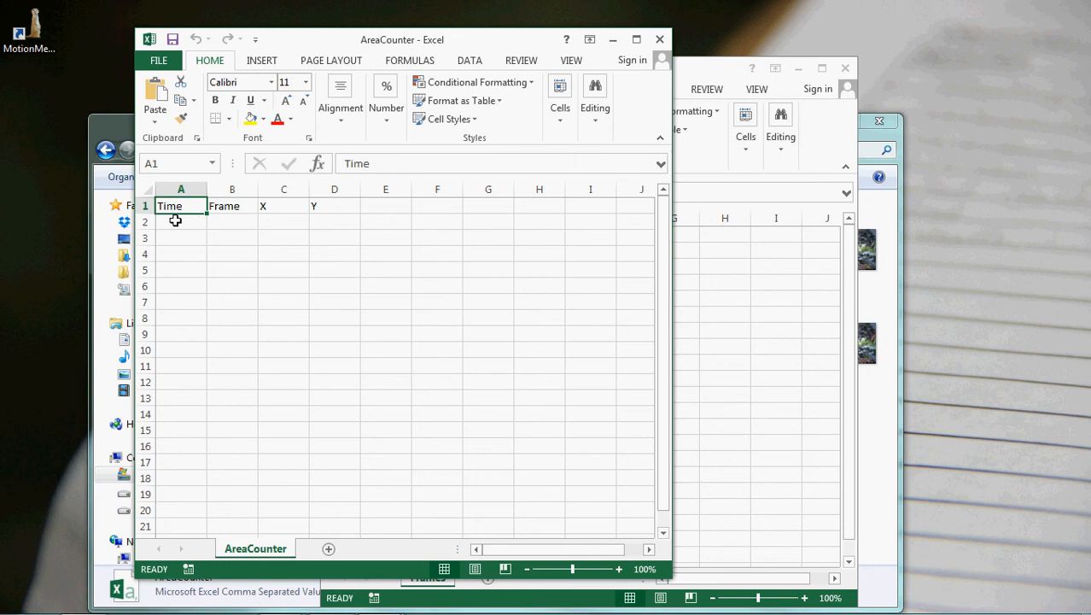
{"action": "left_click_drag", "start_coordinate": [175, 220], "coordinate": [317, 221]}
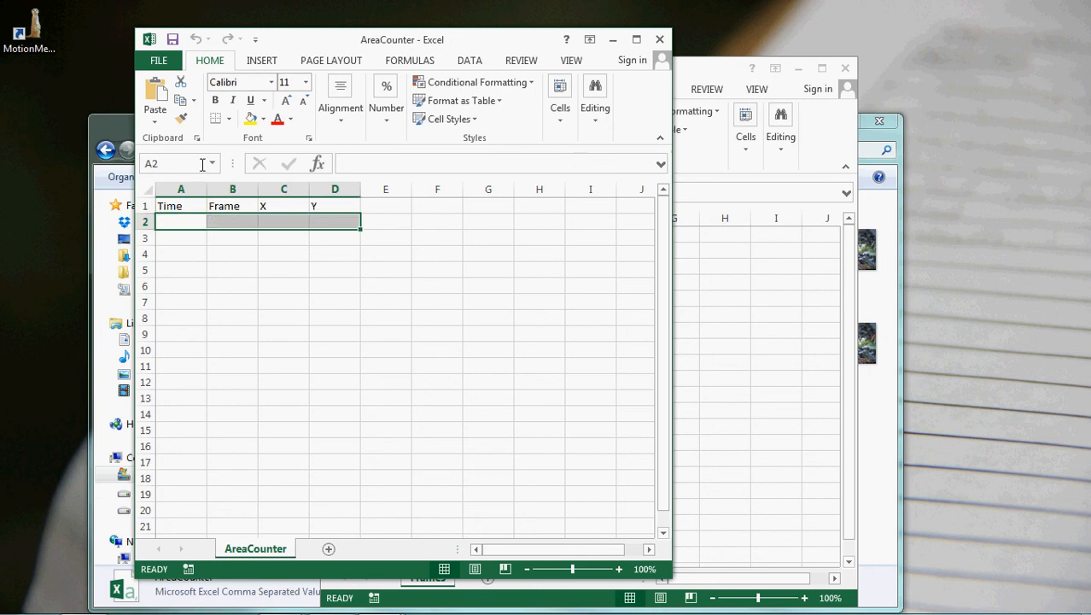
{"action": "left_click", "coordinate": [659, 41]}
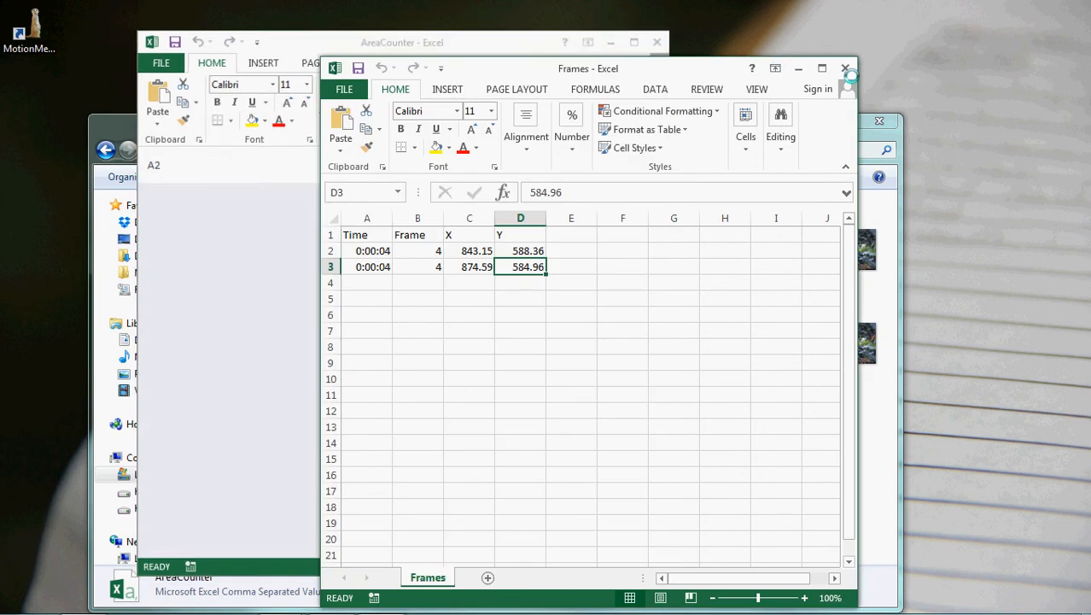
{"action": "left_click", "coordinate": [845, 69]}
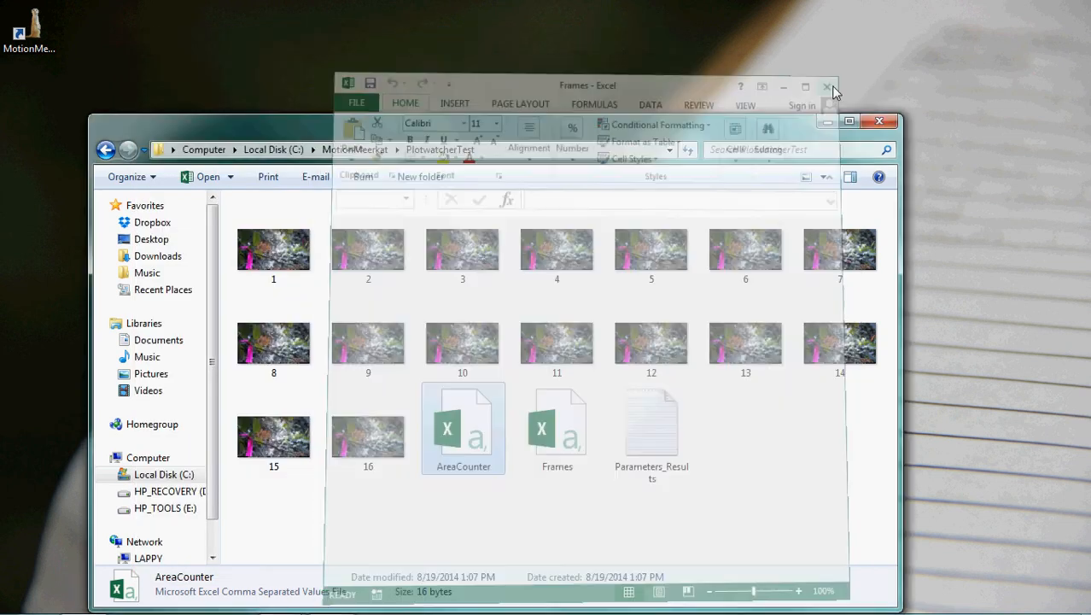
Step: Review the run parameters and the result statistics in the Parameters_Results text file, and close it
{"action": "left_click", "coordinate": [730, 422]}
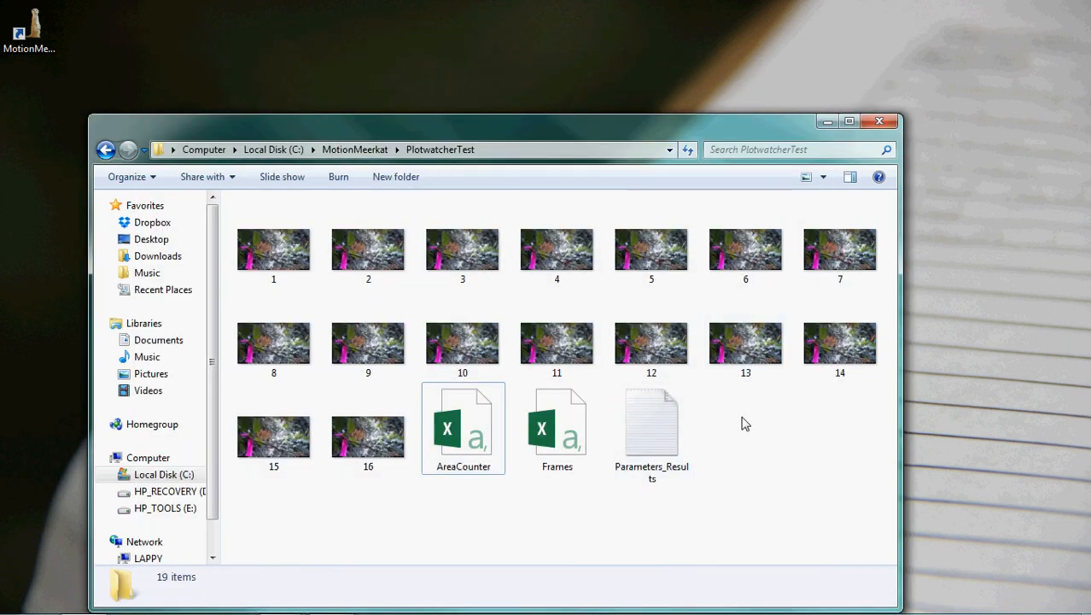
{"action": "double_click", "coordinate": [690, 428]}
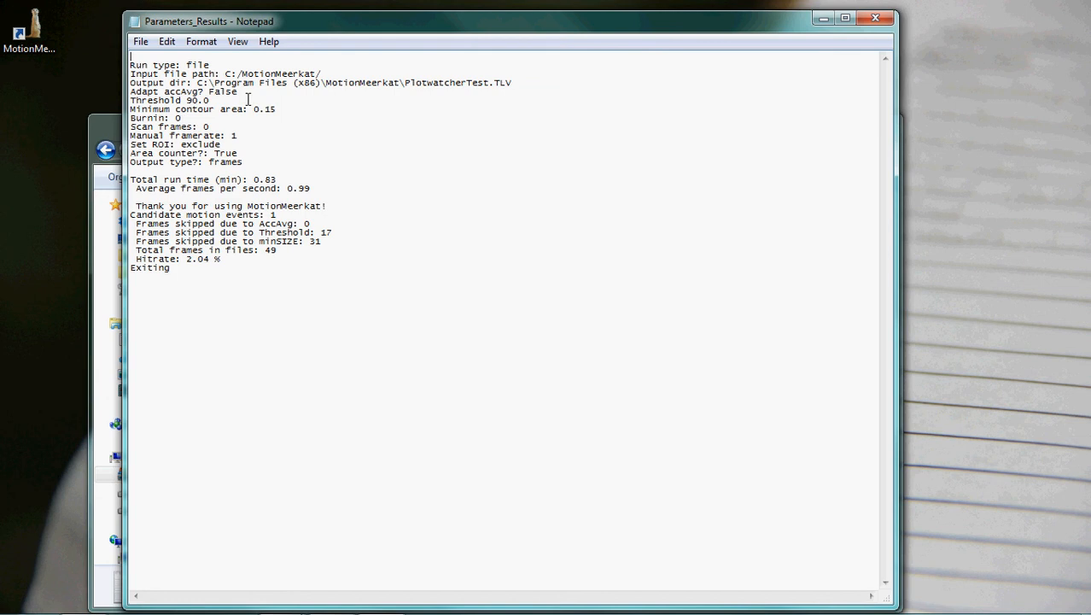
{"action": "left_click_drag", "start_coordinate": [252, 162], "coordinate": [34, 43]}
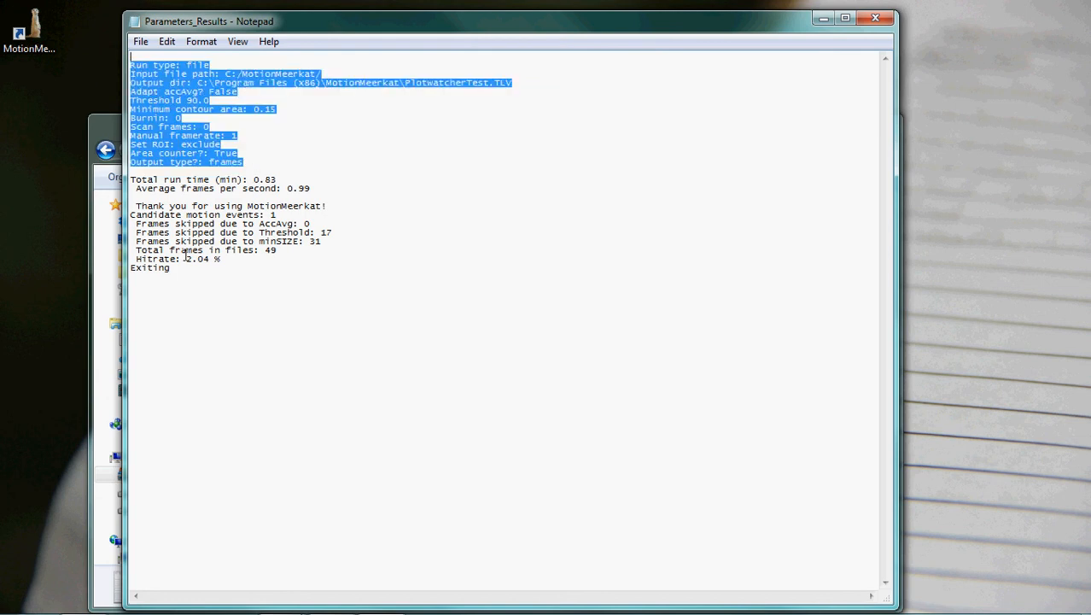
{"action": "left_click_drag", "start_coordinate": [183, 270], "coordinate": [100, 167]}
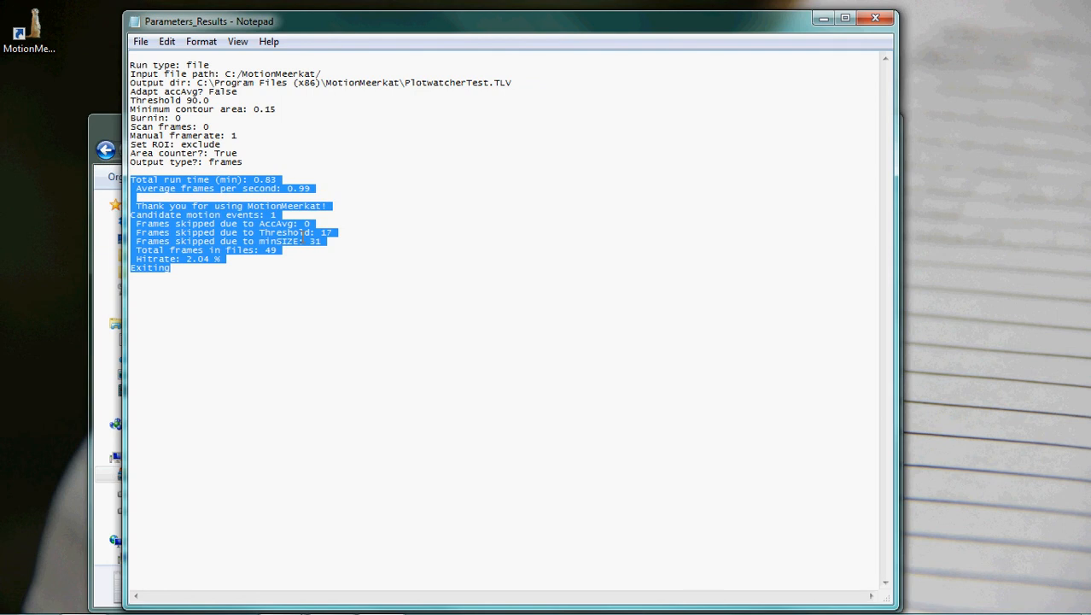
{"action": "left_click", "coordinate": [876, 17]}
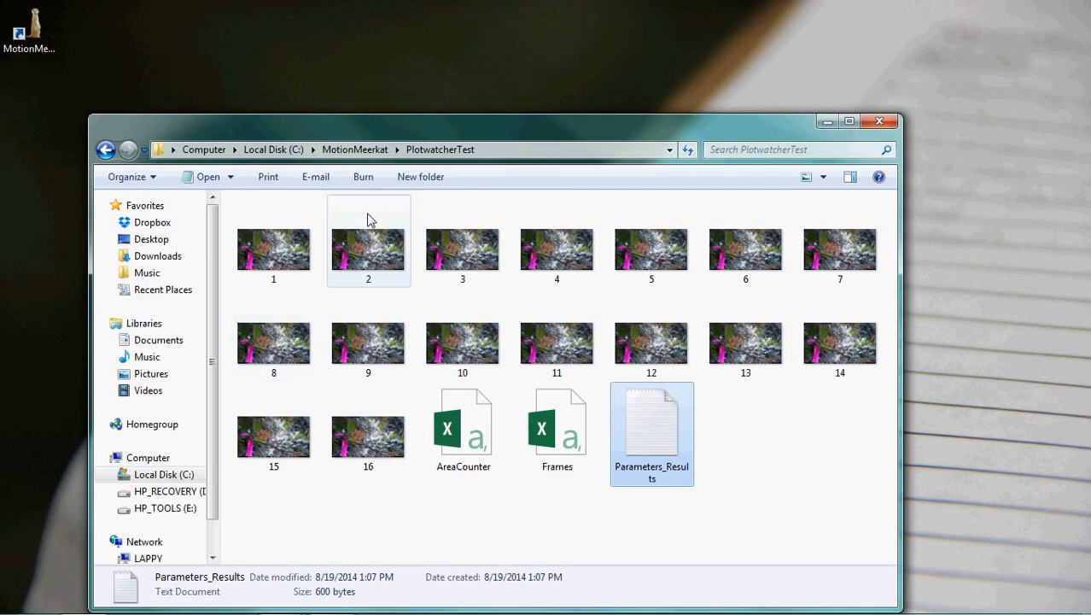
Step: View frame image 4 with its motion box again, and close the image and the output folder
{"action": "left_click", "coordinate": [555, 249]}
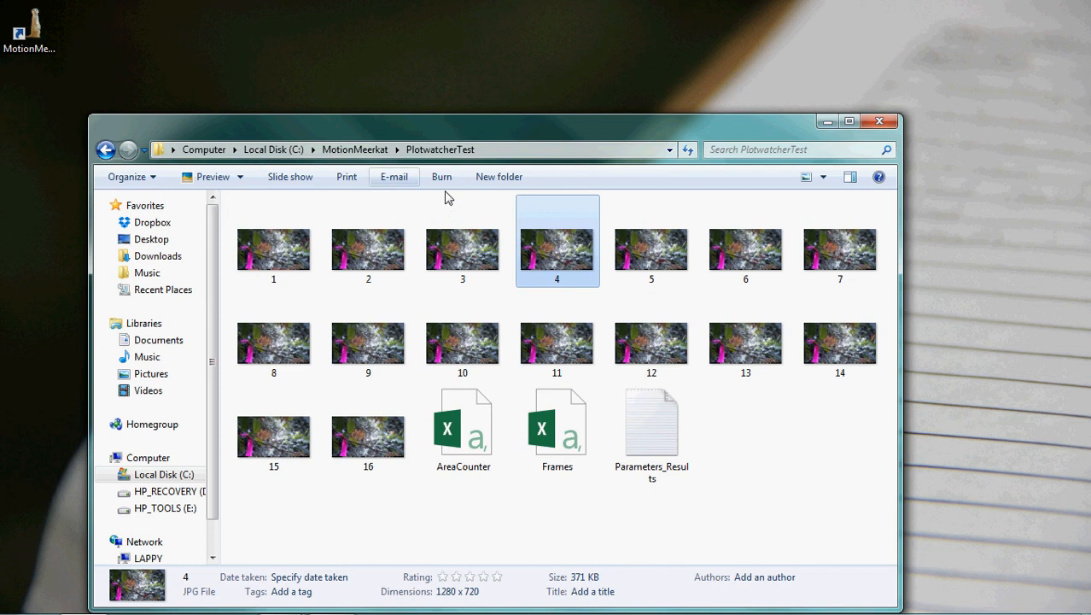
{"action": "double_click", "coordinate": [567, 268]}
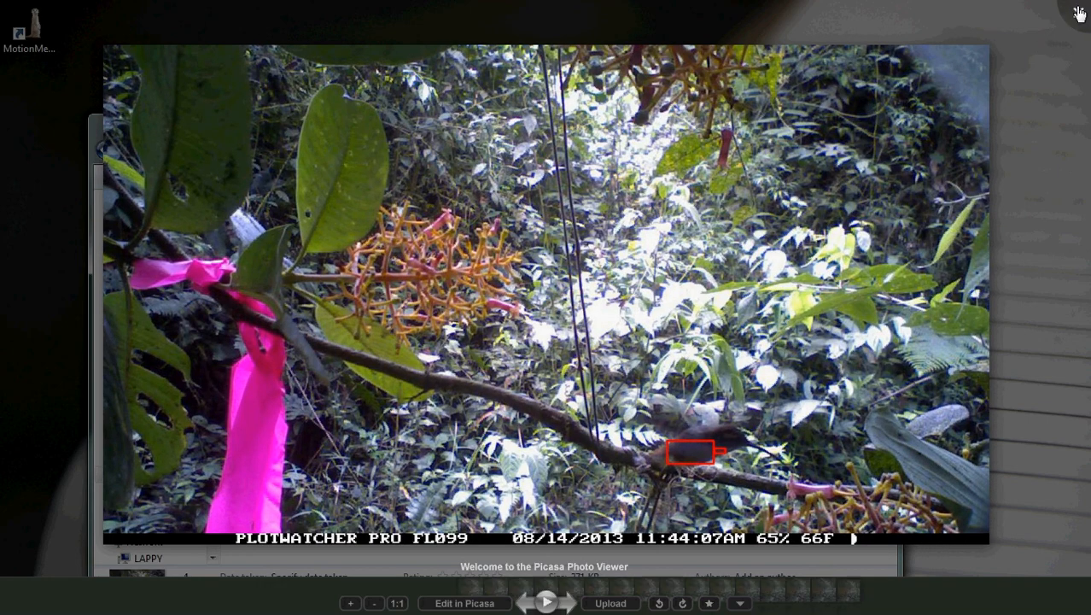
{"action": "left_click", "coordinate": [1080, 14]}
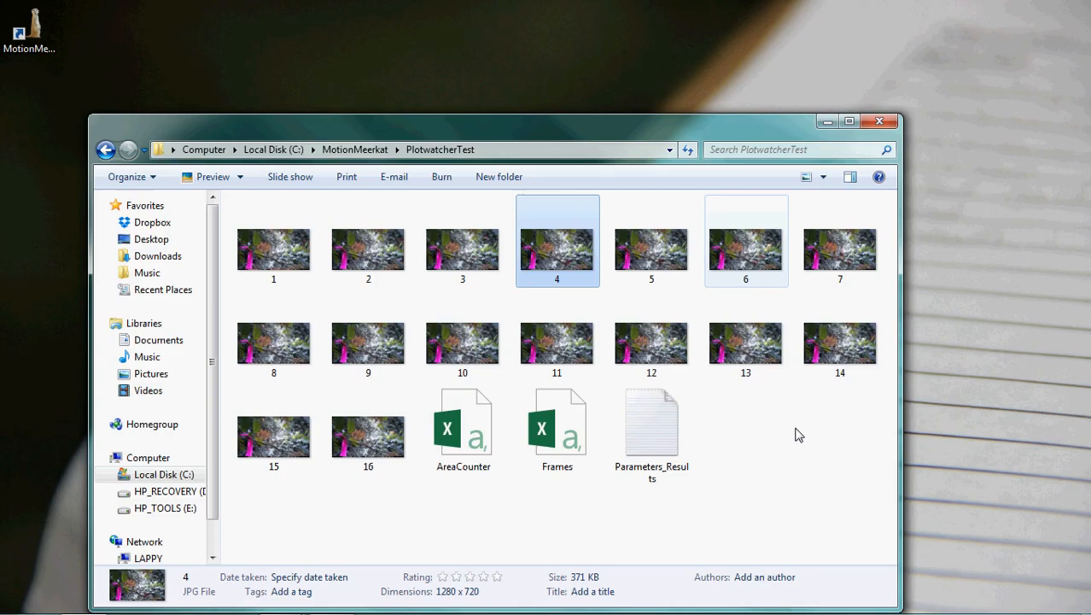
{"action": "left_click", "coordinate": [891, 126]}
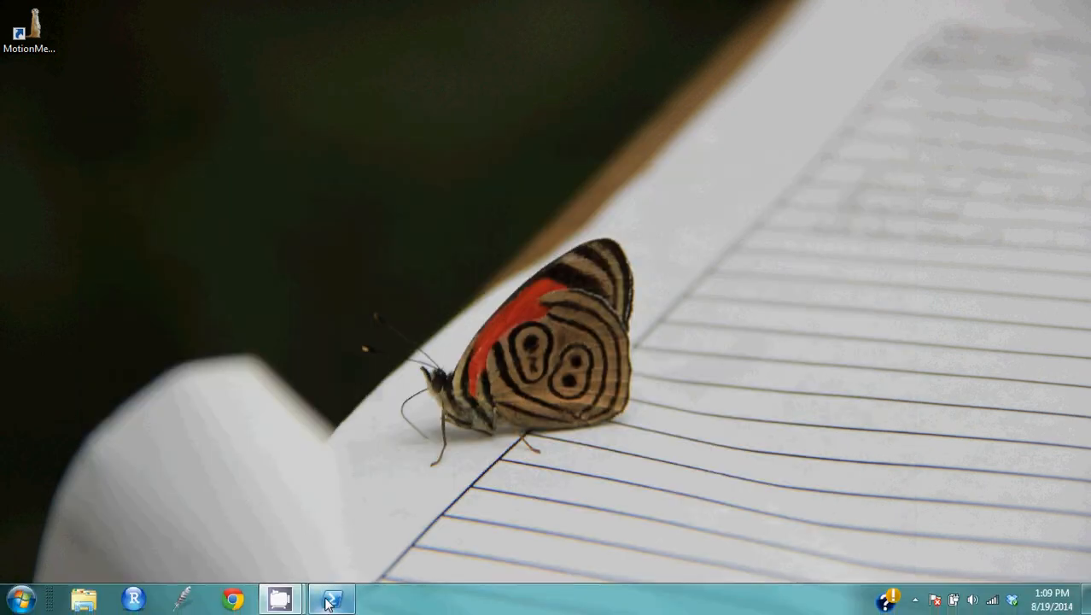
{"action": "mouse_move", "coordinate": [333, 598]}
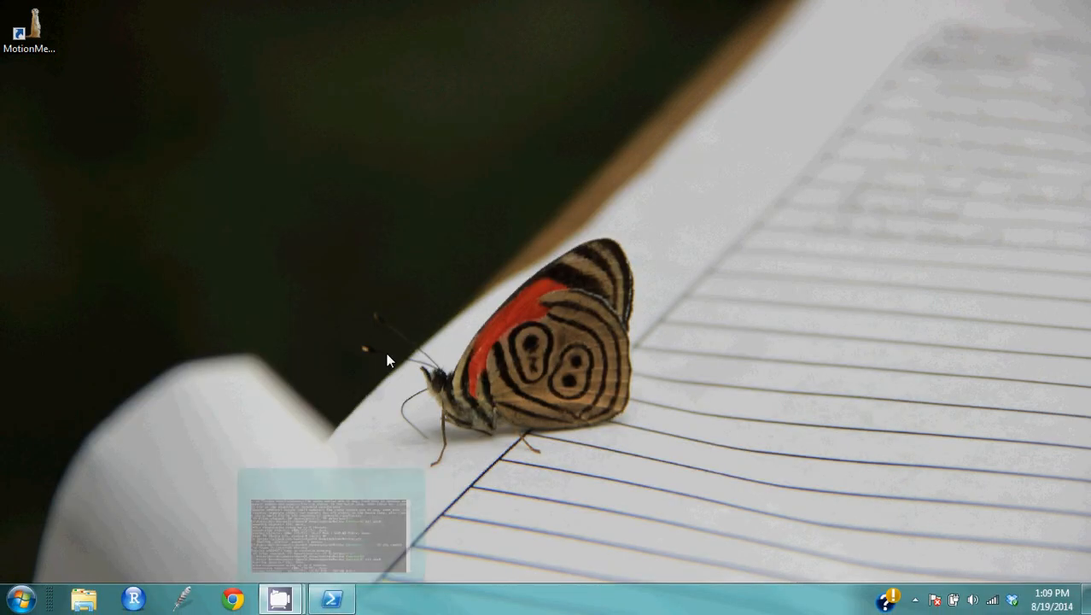